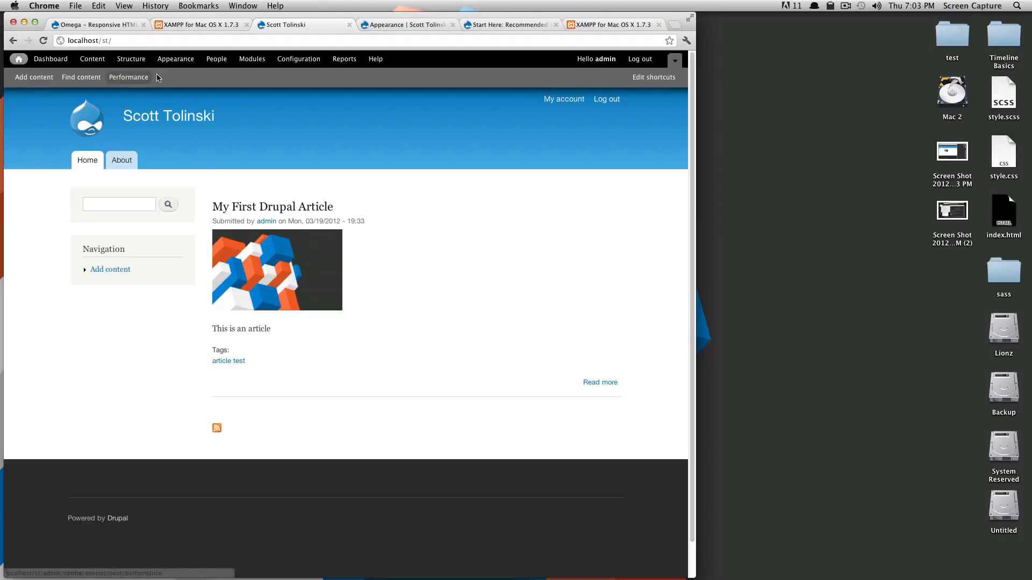
# Open the site's content types page and add it to the administration shortcuts.
pyautogui.click(131, 59)
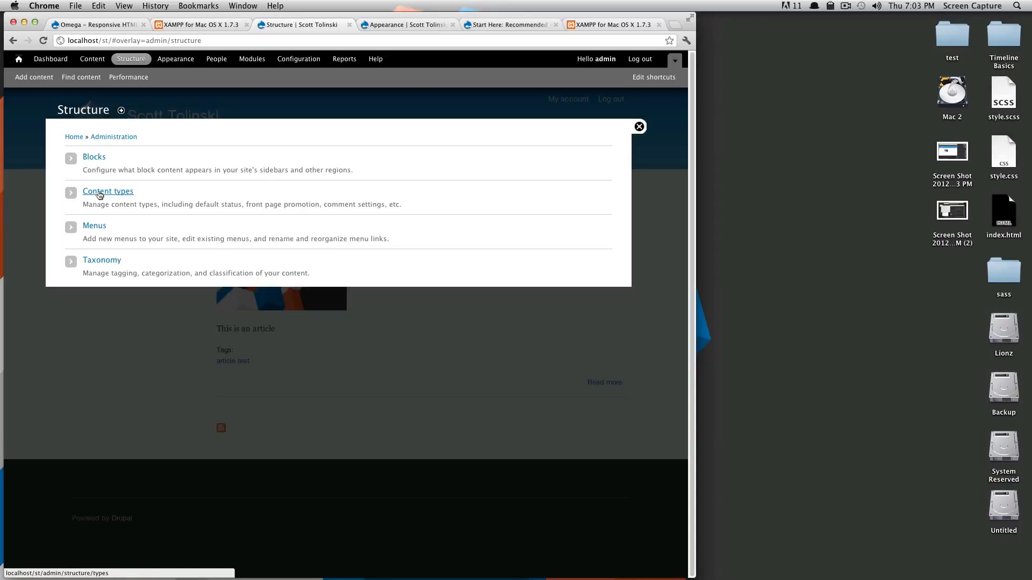
pyautogui.click(99, 194)
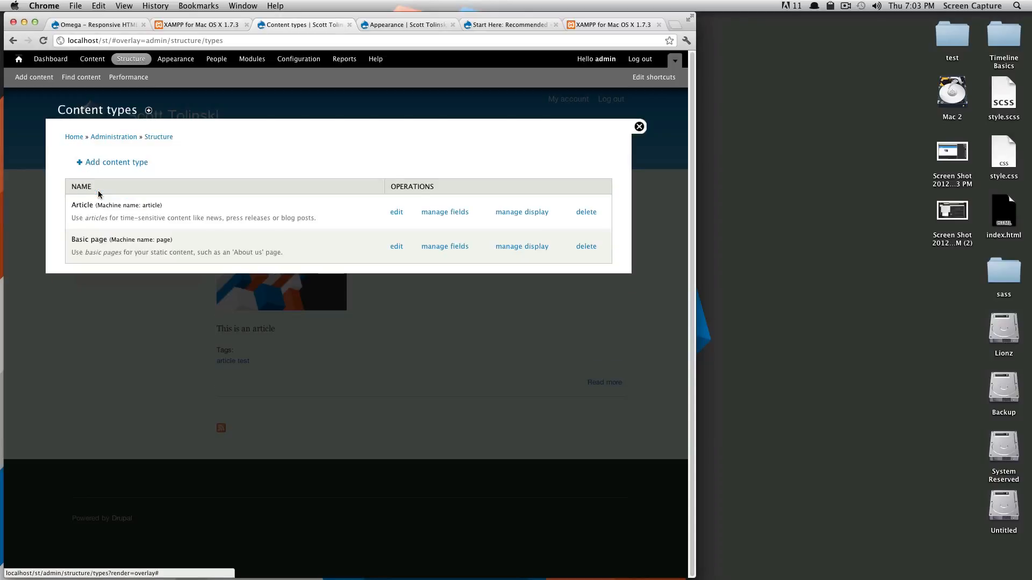
pyautogui.click(149, 113)
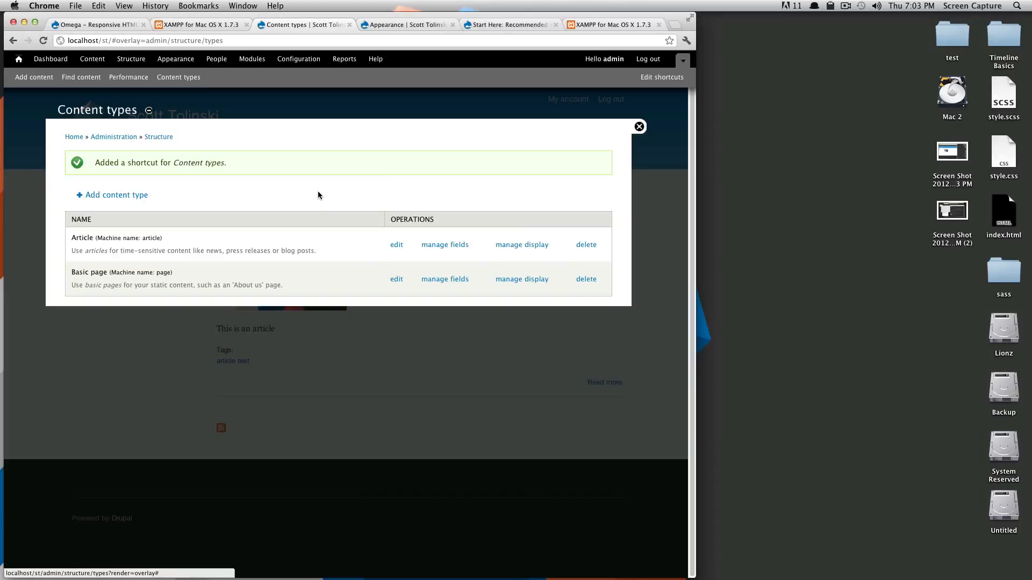
# Start a new content type named Project with the description "My projects".
pyautogui.click(113, 195)
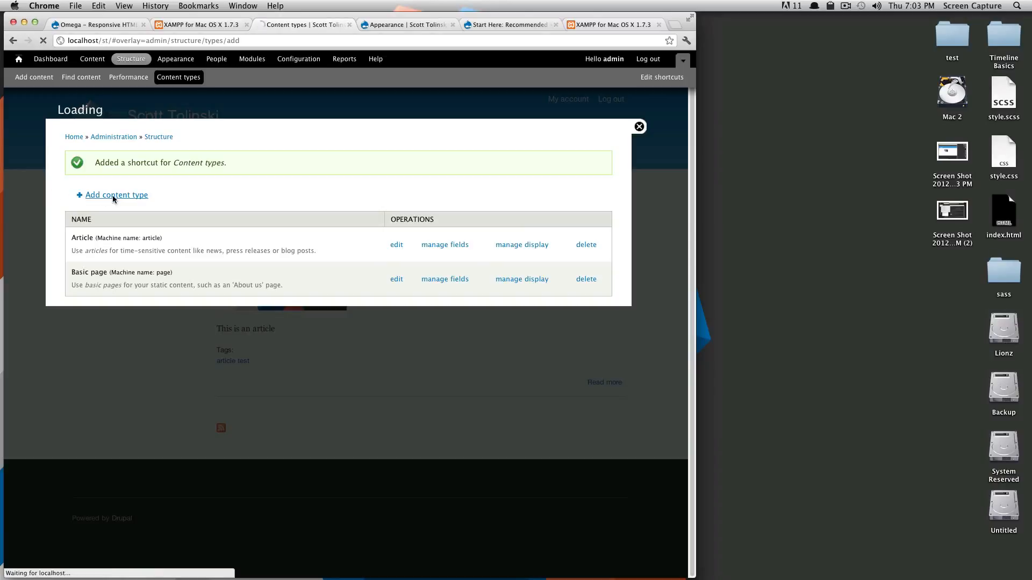
pyautogui.click(112, 195)
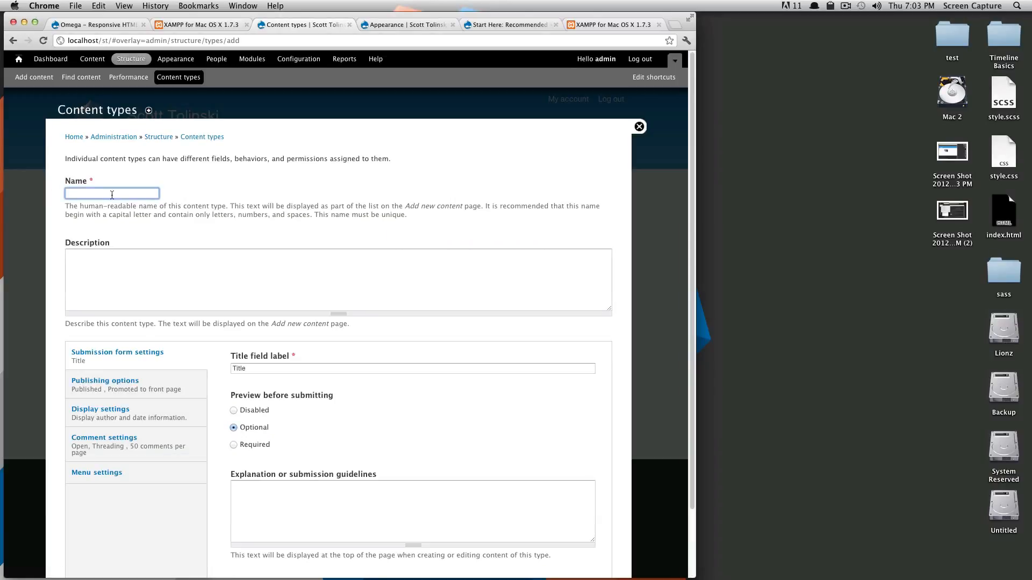
pyautogui.write('Project')
pyautogui.press('Tab')
pyautogui.press('Tab')
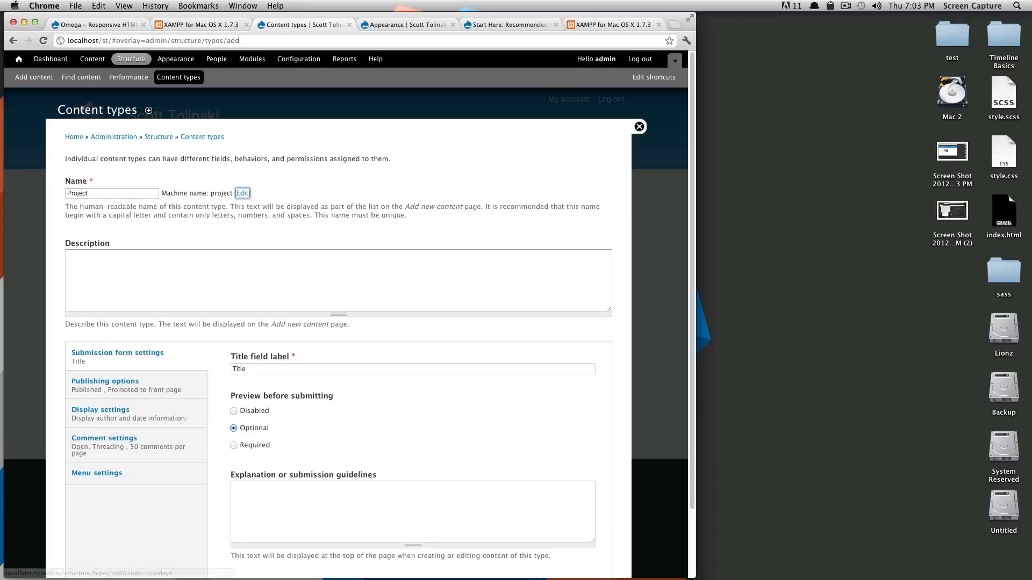
pyautogui.write('My ')
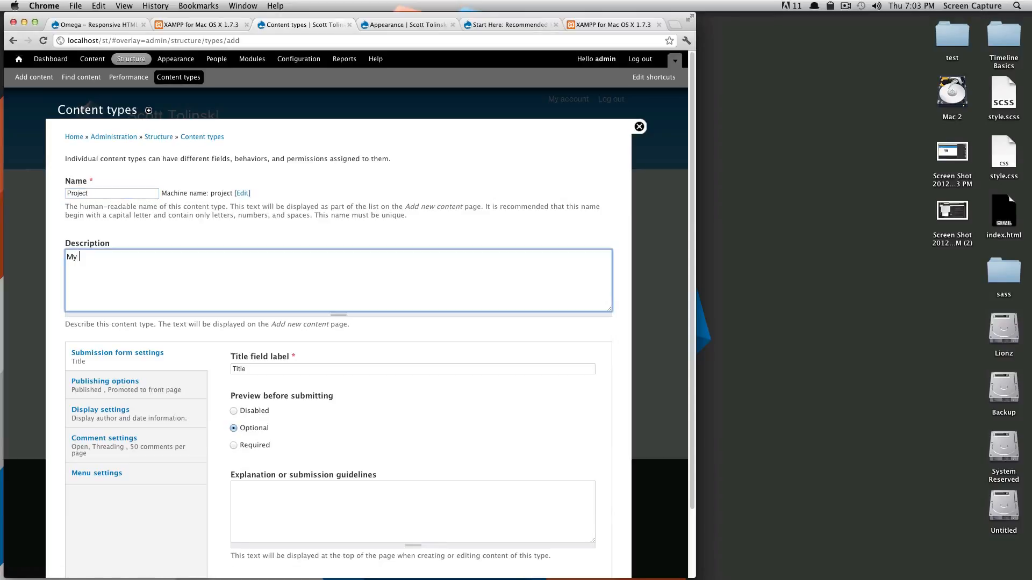
pyautogui.write('projects')
pyautogui.scroll(-3, 258, 310)
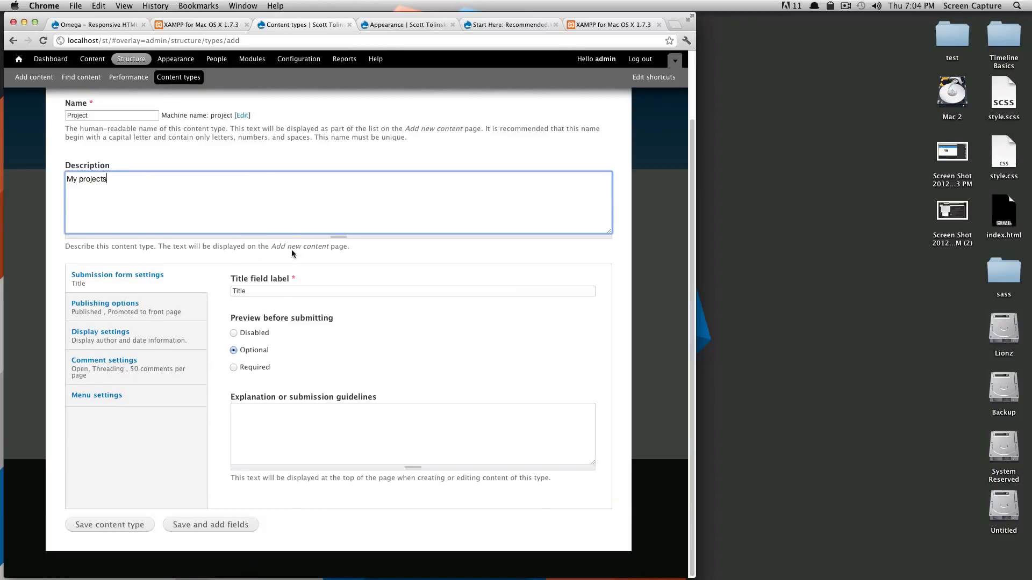
pyautogui.click(248, 293)
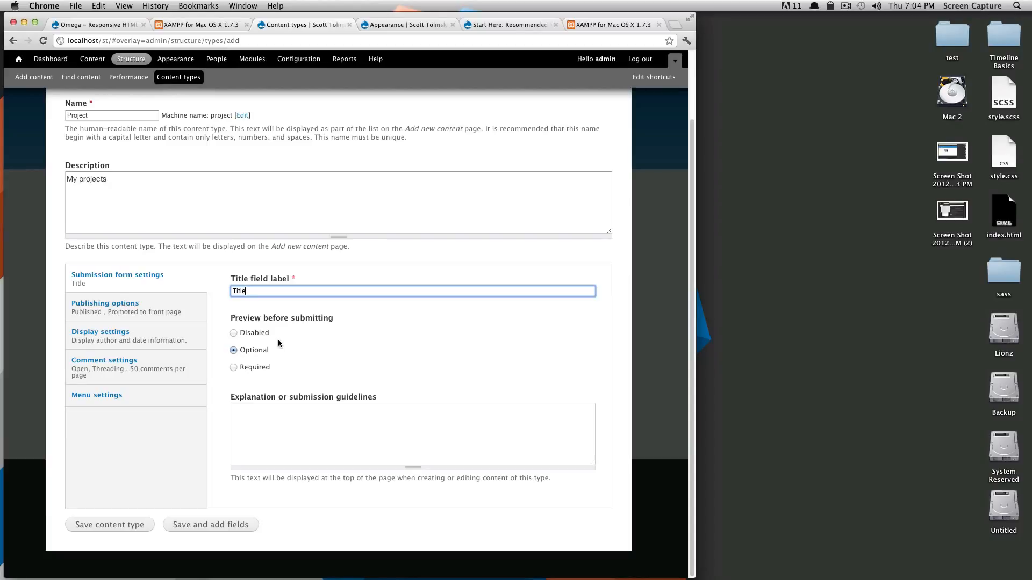
pyautogui.moveTo(256, 318); pyautogui.dragTo(345, 322)
pyautogui.click(305, 350)
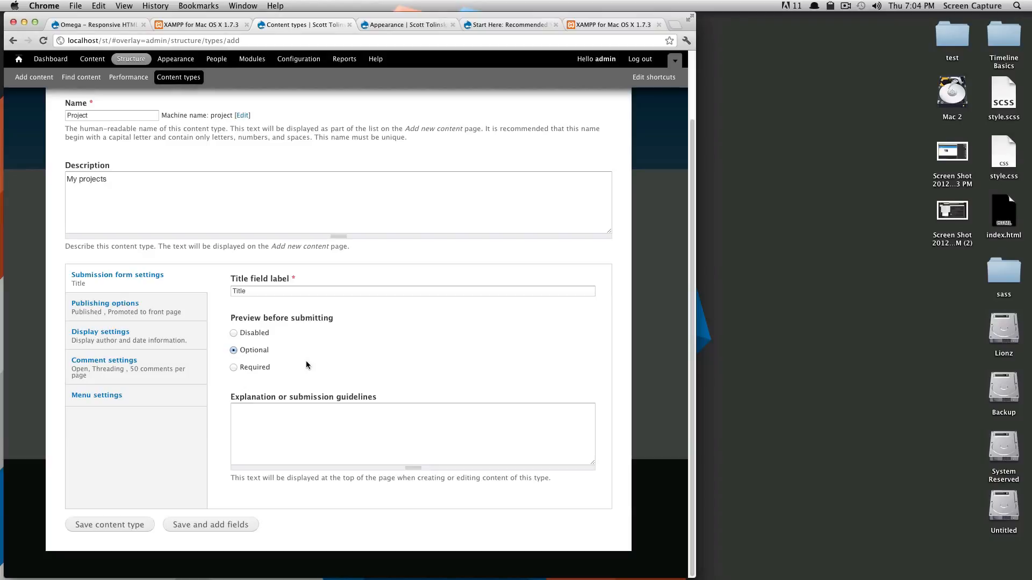
# Turn off default promotion to the front page and the display of author and date information for the Project content type.
pyautogui.click(161, 309)
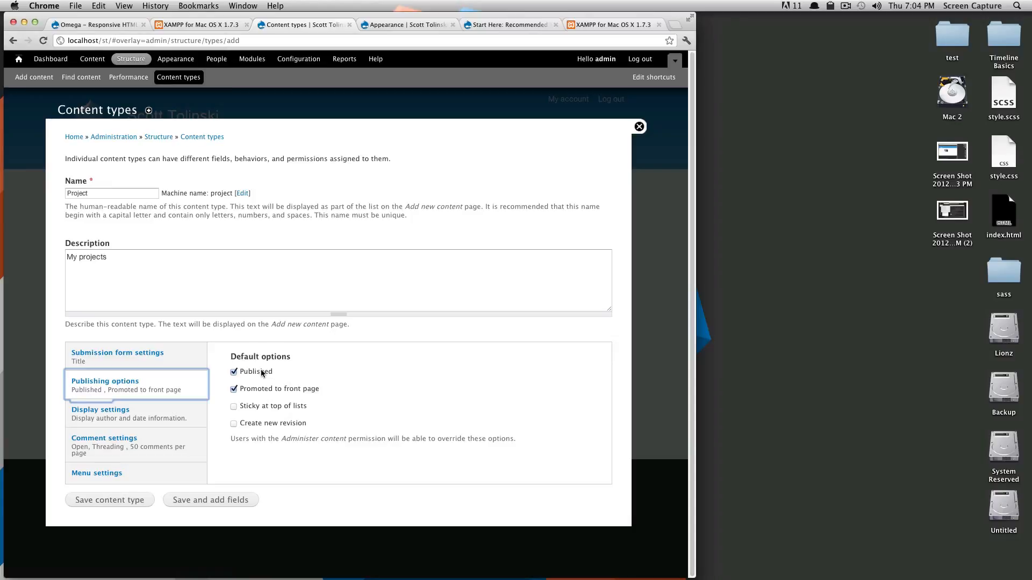
pyautogui.click(233, 389)
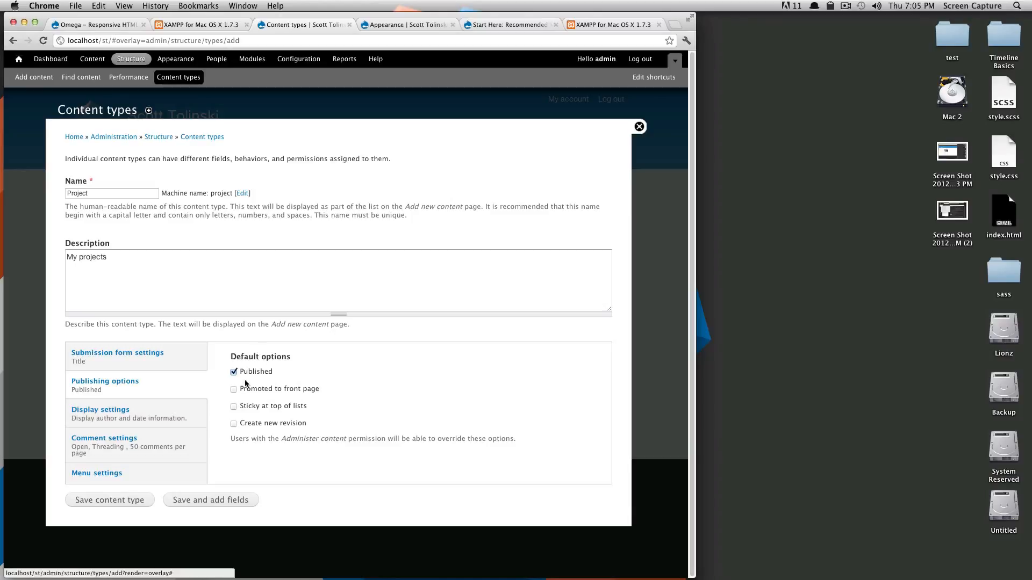
pyautogui.click(171, 418)
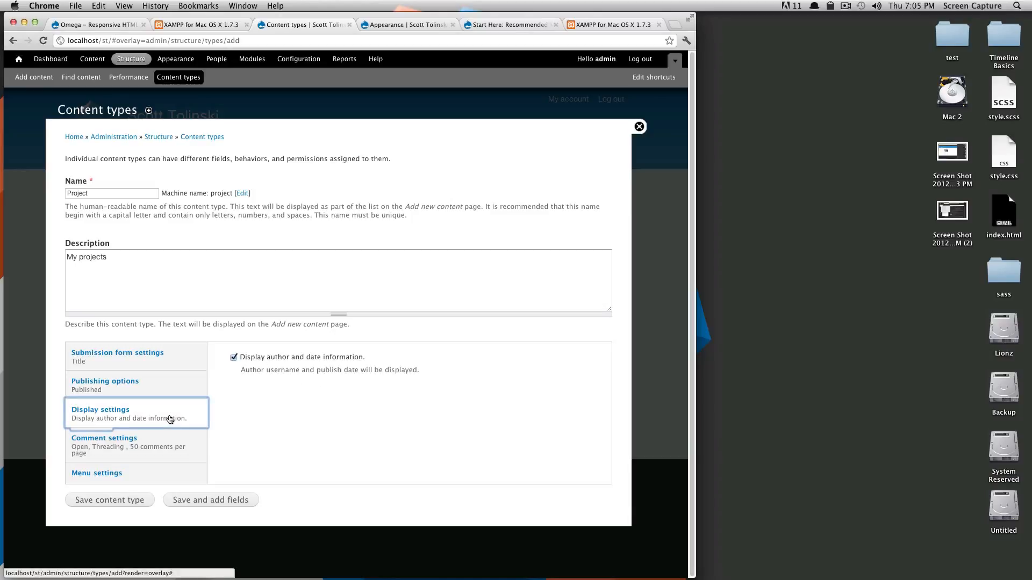
pyautogui.click(235, 358)
pyautogui.click(234, 358)
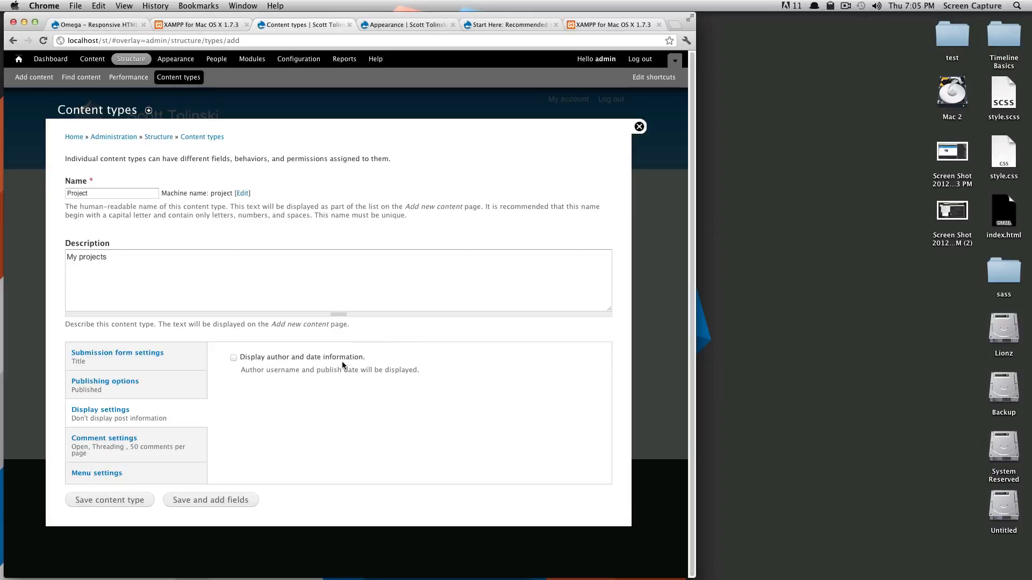
# Set the default comment setting for new Project content to Hidden.
pyautogui.click(179, 439)
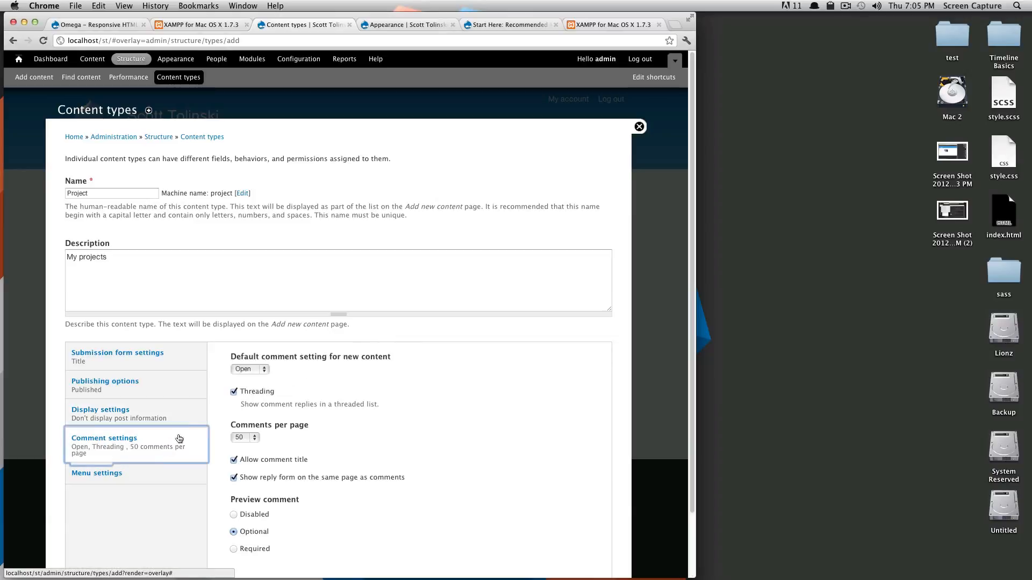
pyautogui.scroll(-2, 357, 375)
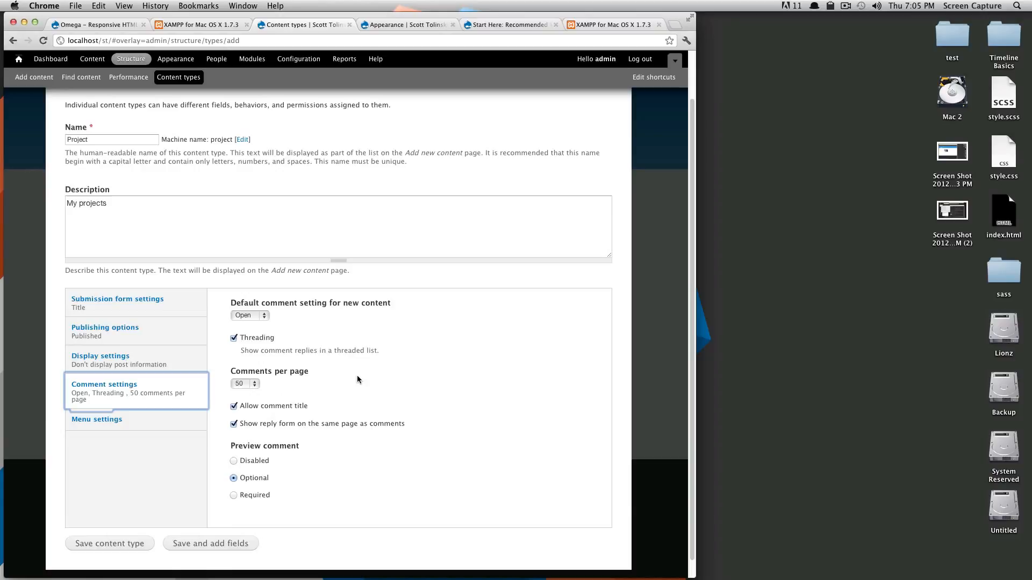
pyautogui.click(259, 316)
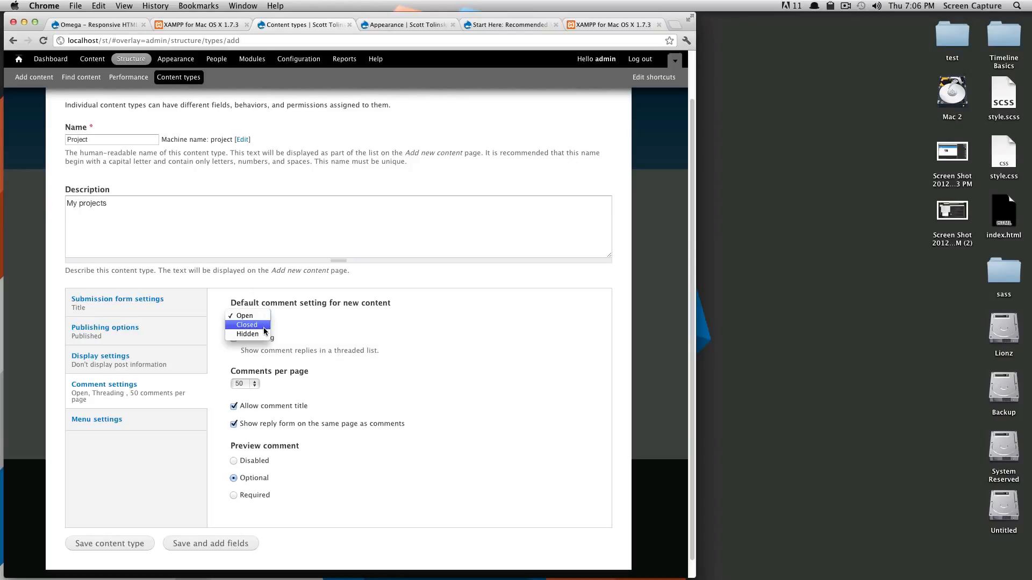
pyautogui.click(255, 327)
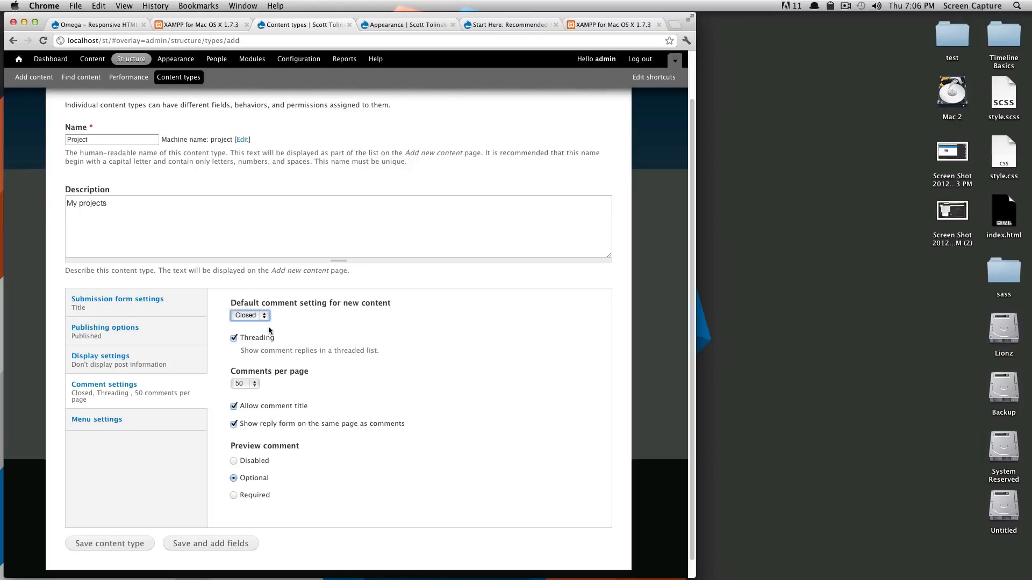
pyautogui.click(244, 317)
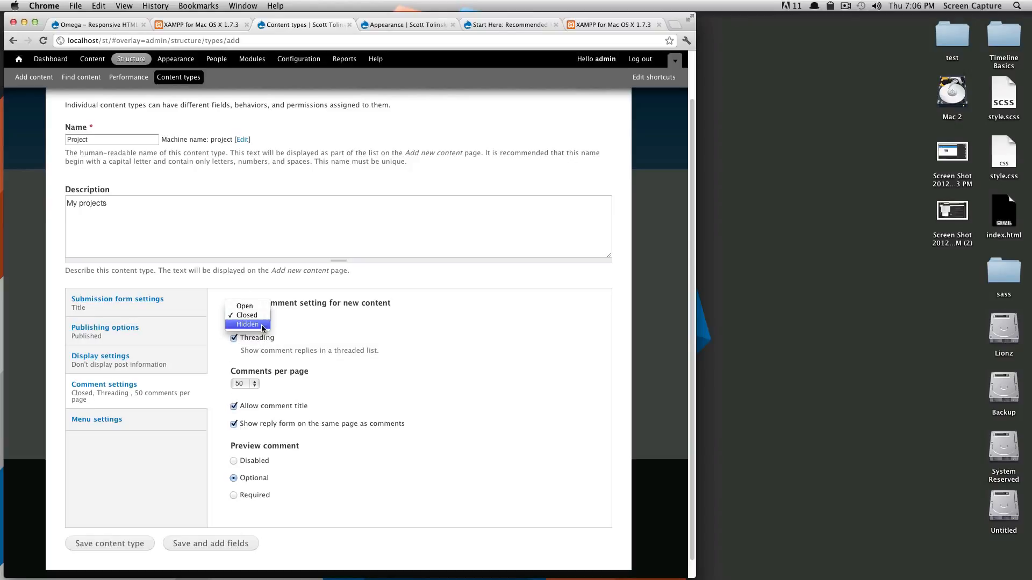
pyautogui.click(261, 325)
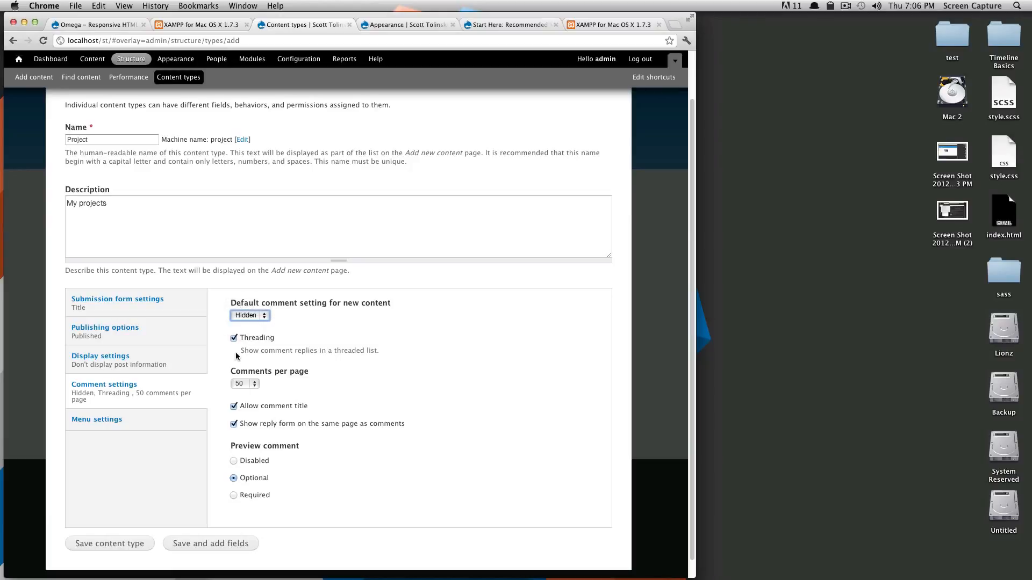
# Keep only Main menu available for the content type and save it, continuing to its field management.
pyautogui.click(153, 426)
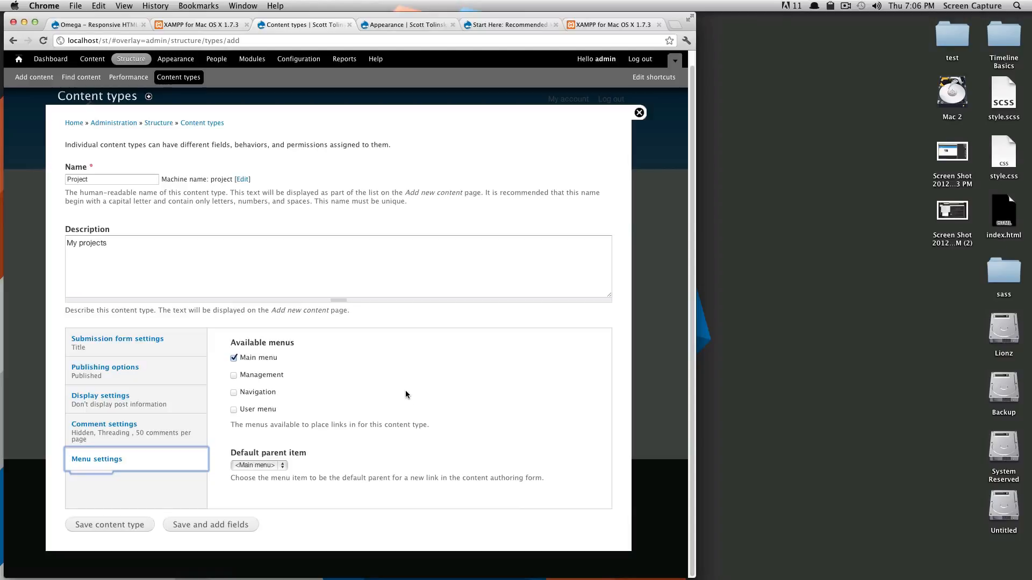
pyautogui.click(253, 357)
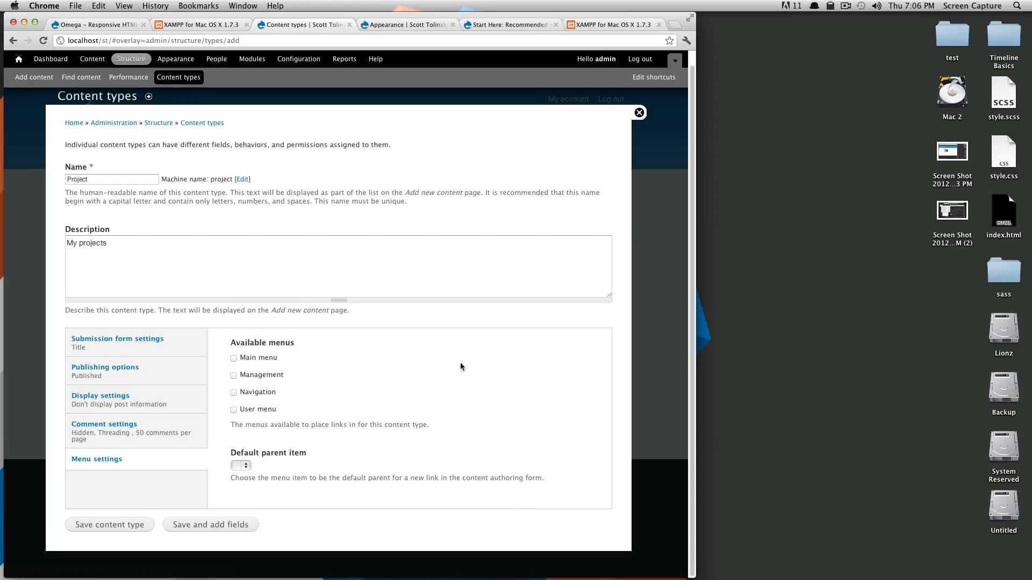
pyautogui.click(242, 358)
pyautogui.click(207, 529)
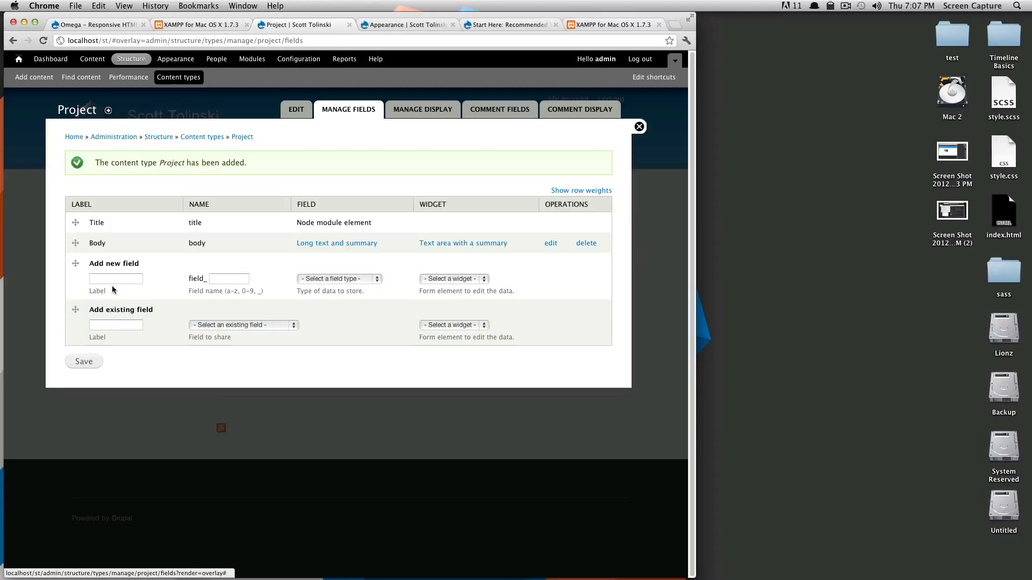
pyautogui.moveTo(97, 267); pyautogui.dragTo(153, 310)
pyautogui.click(154, 309)
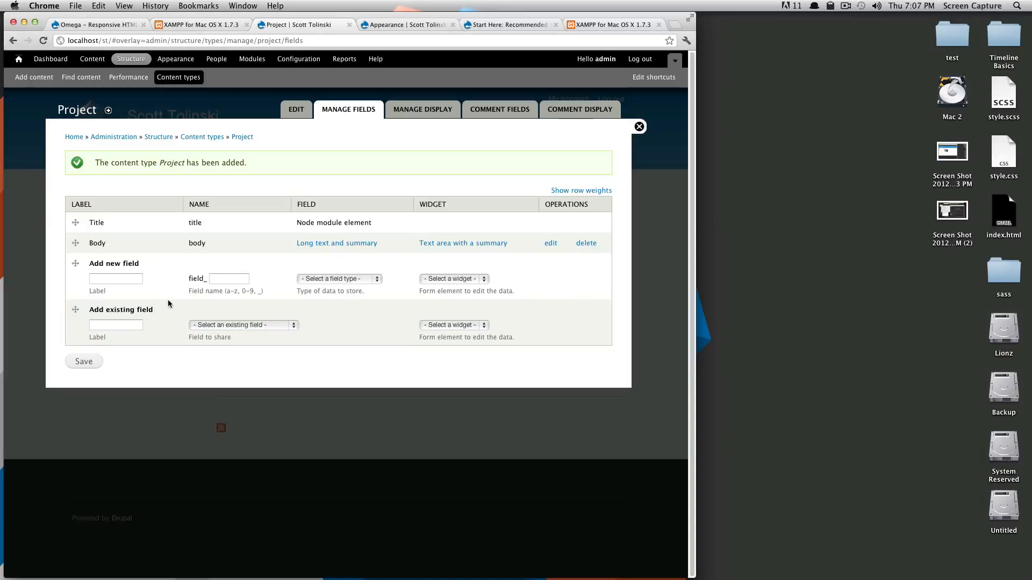
pyautogui.click(239, 325)
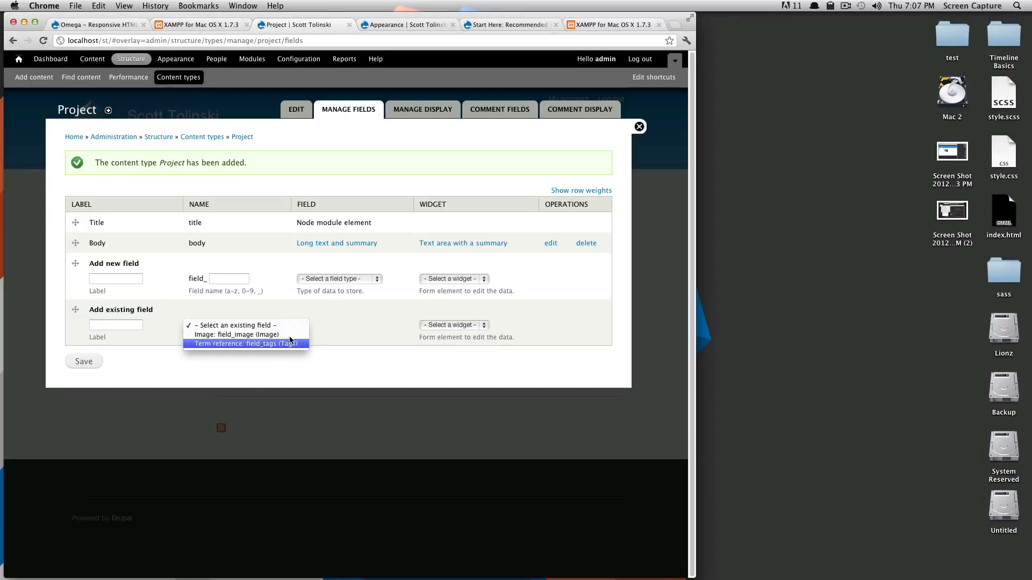
pyautogui.click(276, 298)
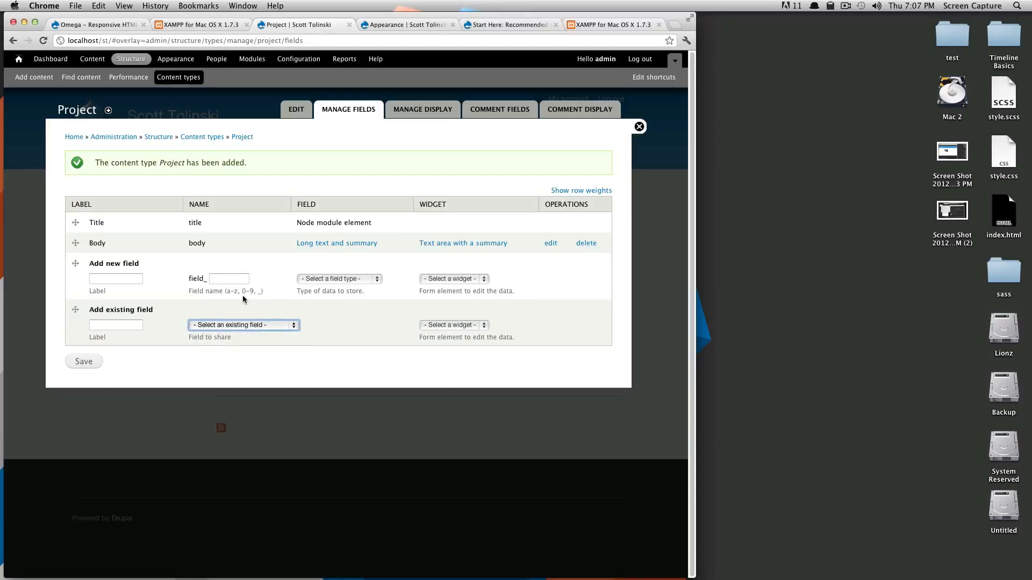
# Choose Term reference as the data type of the new field for the Project content type.
pyautogui.click(115, 278)
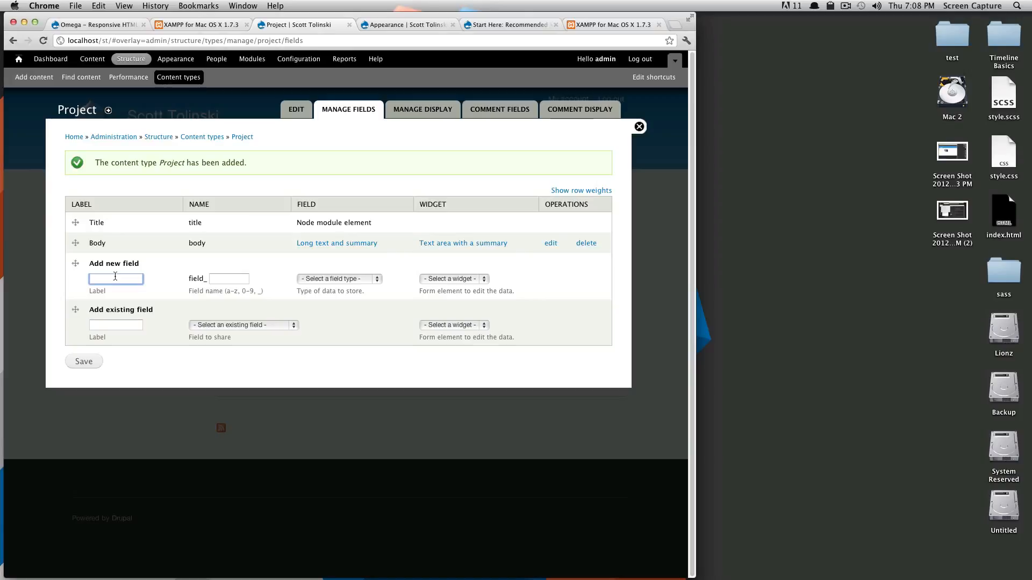
pyautogui.click(326, 279)
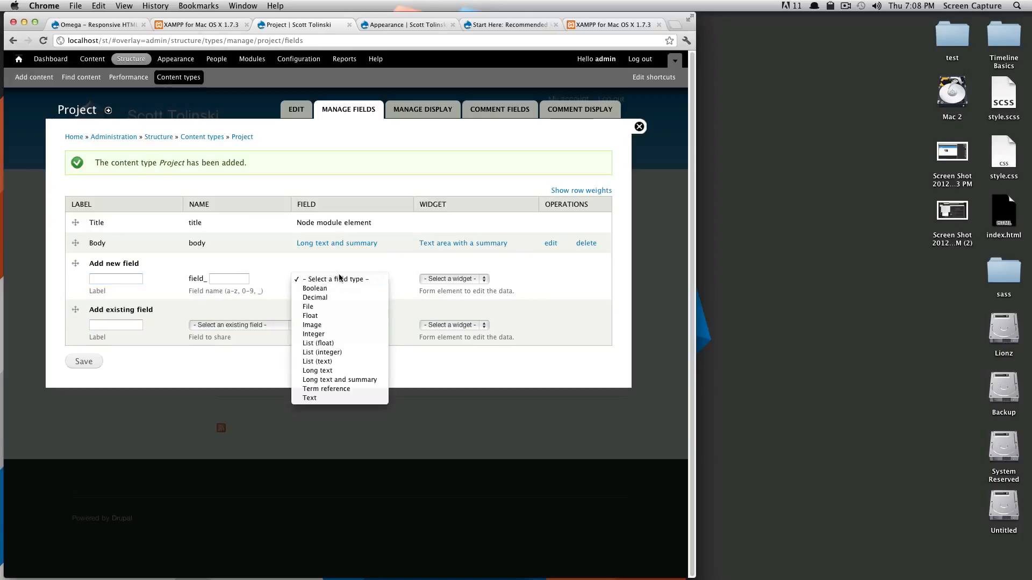
pyautogui.click(344, 389)
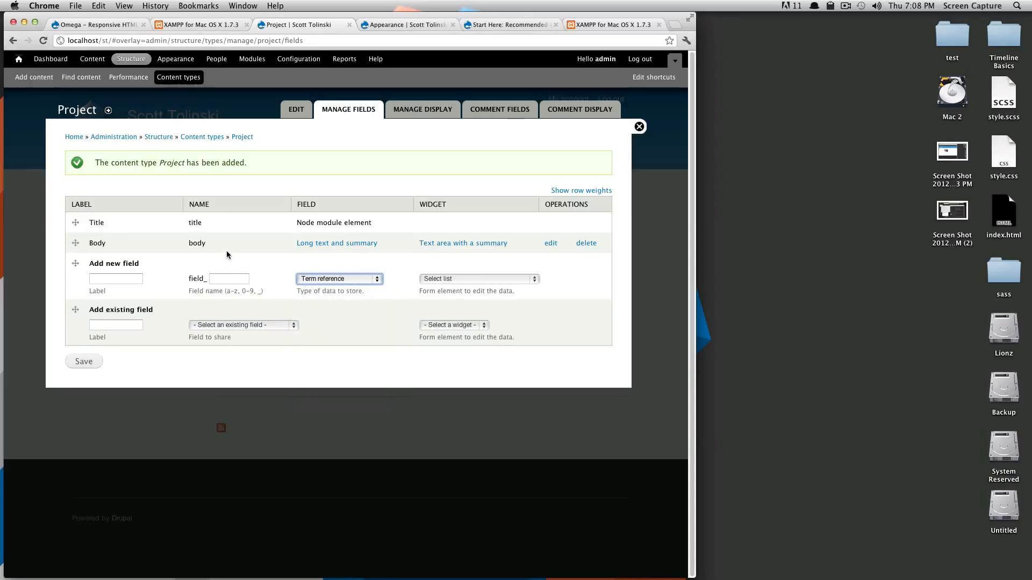
pyautogui.click(198, 265)
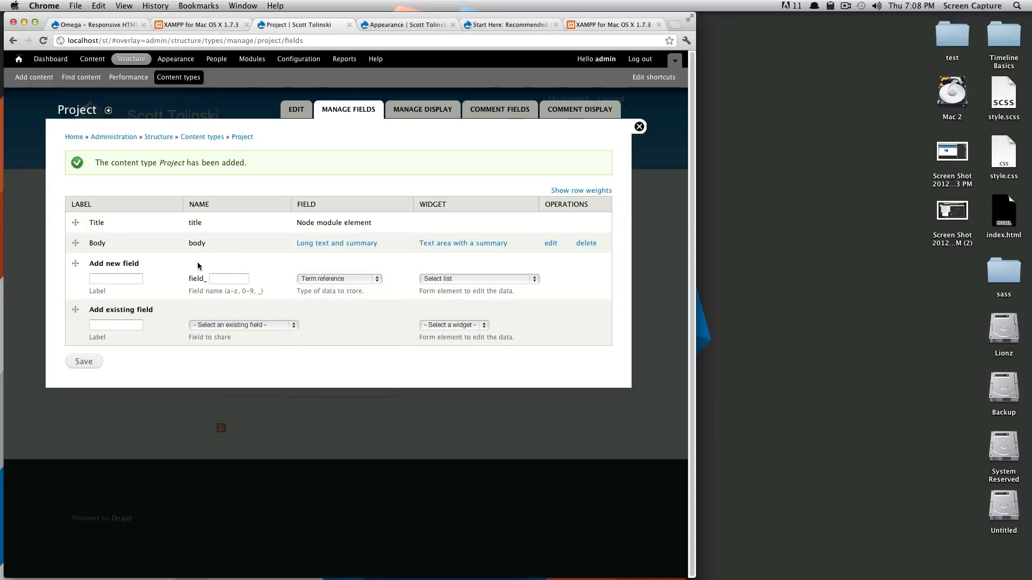
pyautogui.click(123, 281)
pyautogui.click(327, 281)
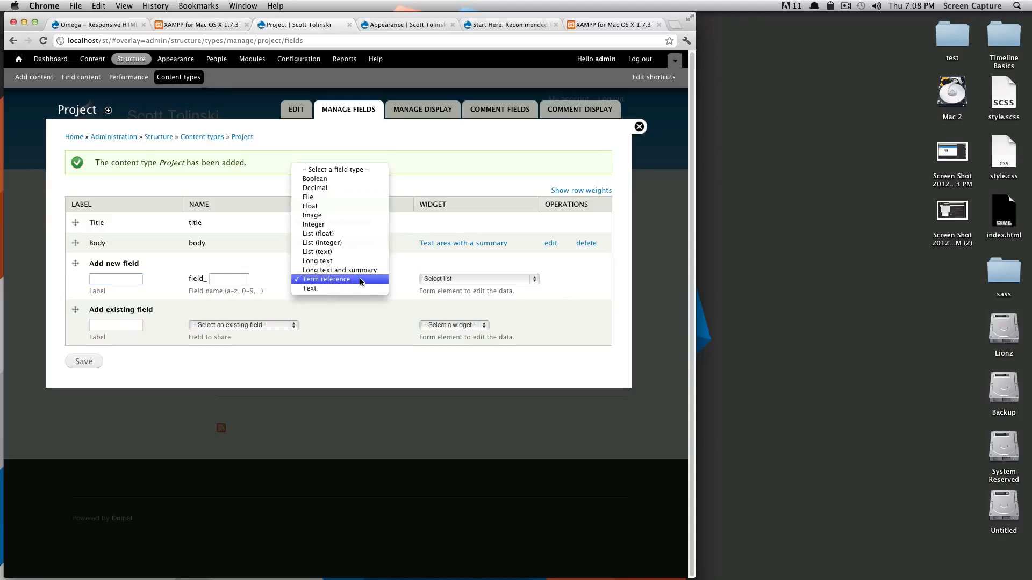
pyautogui.click(360, 278)
# Give the new term reference field the machine name field_type and the label "Project Type".
pyautogui.click(217, 280)
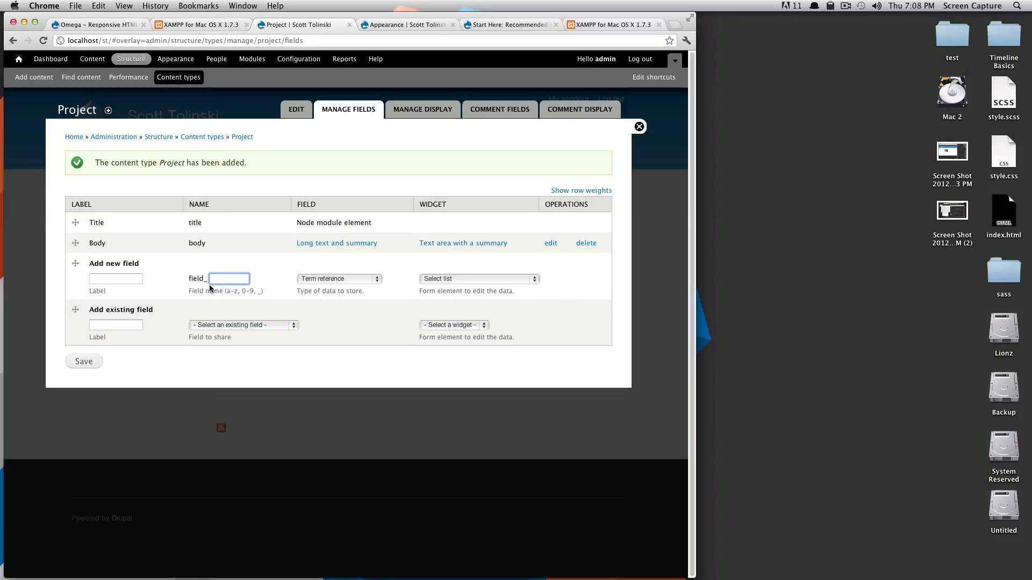
pyautogui.write('type')
pyautogui.click(121, 277)
pyautogui.write('Projec')
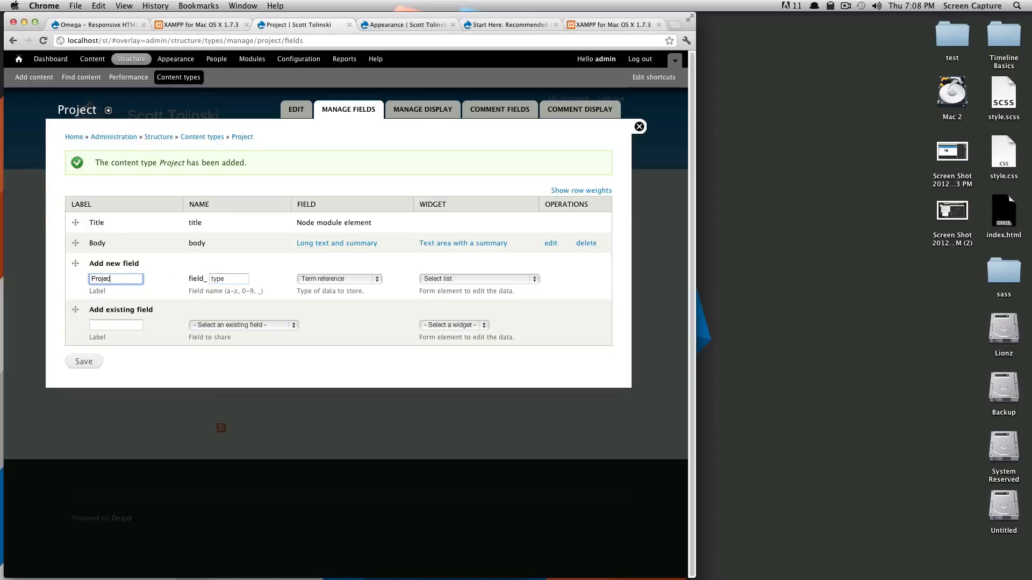
pyautogui.write('t Type')
pyautogui.click(221, 278)
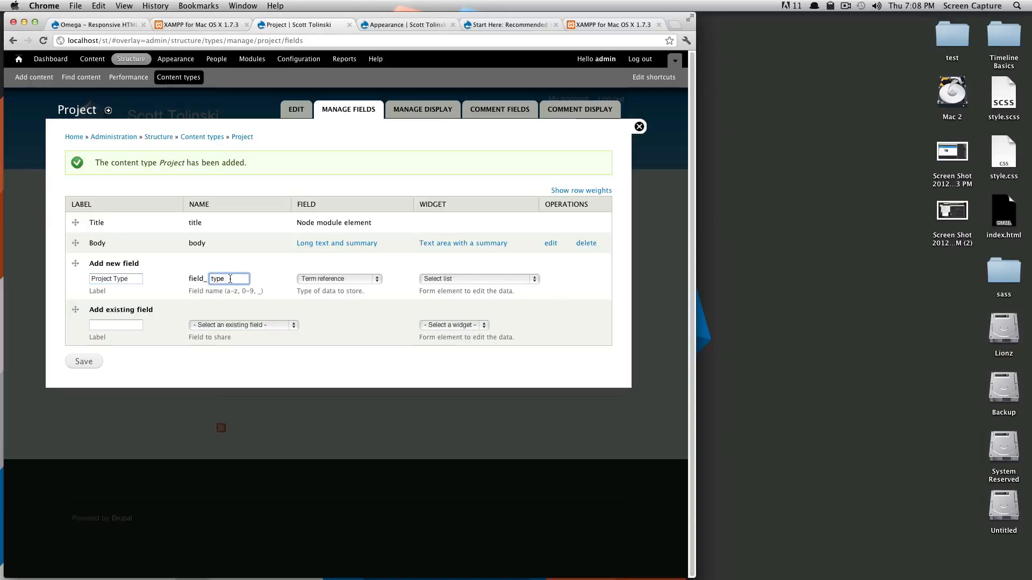
pyautogui.moveTo(208, 281); pyautogui.dragTo(231, 279)
pyautogui.click(127, 279)
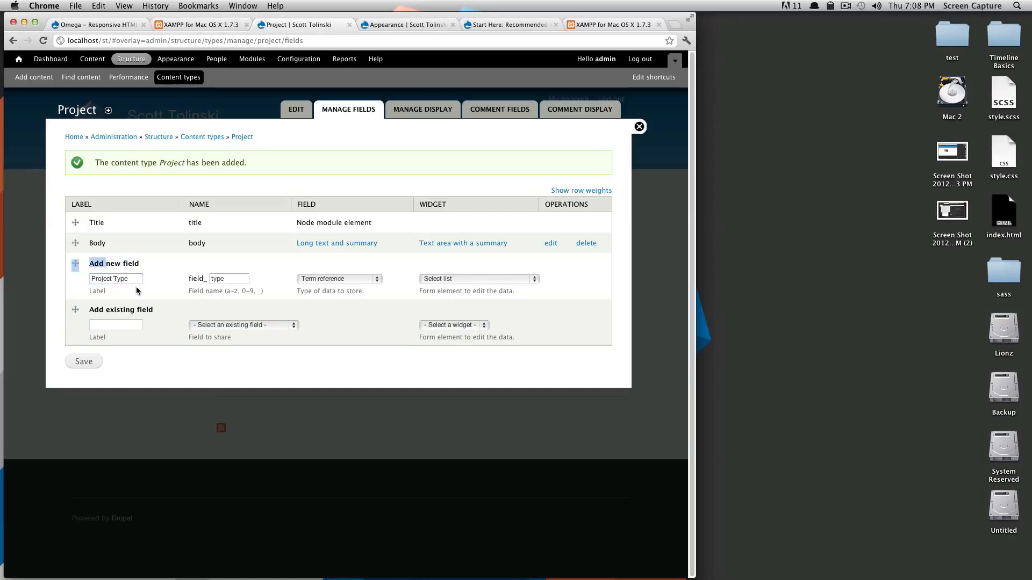
# Set the Project Type field's widget to Autocomplete term widget (tagging).
pyautogui.doubleClick(135, 279)
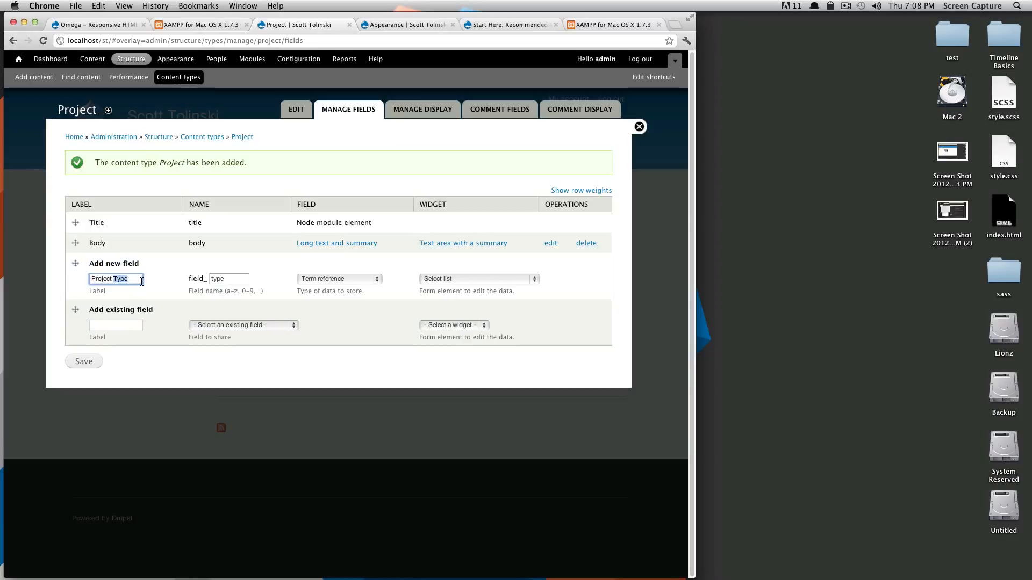
pyautogui.press('super+a')
pyautogui.click(384, 280)
pyautogui.click(476, 278)
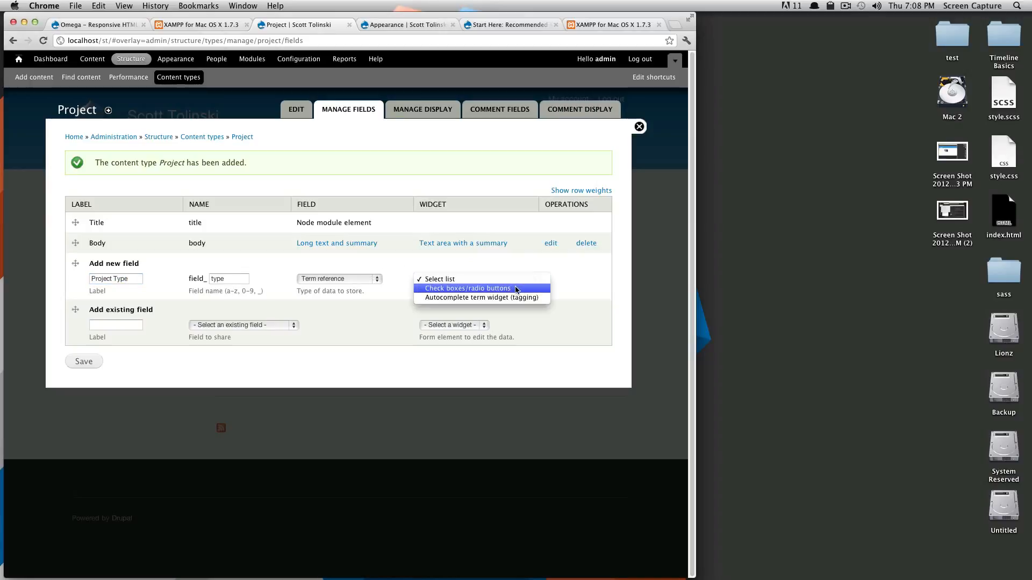
pyautogui.click(540, 299)
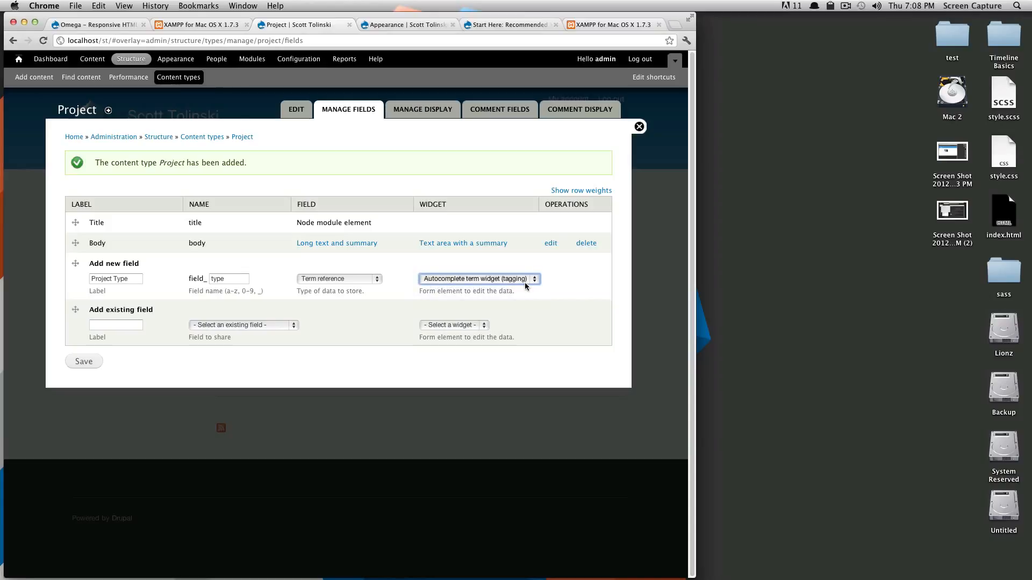
pyautogui.click(503, 278)
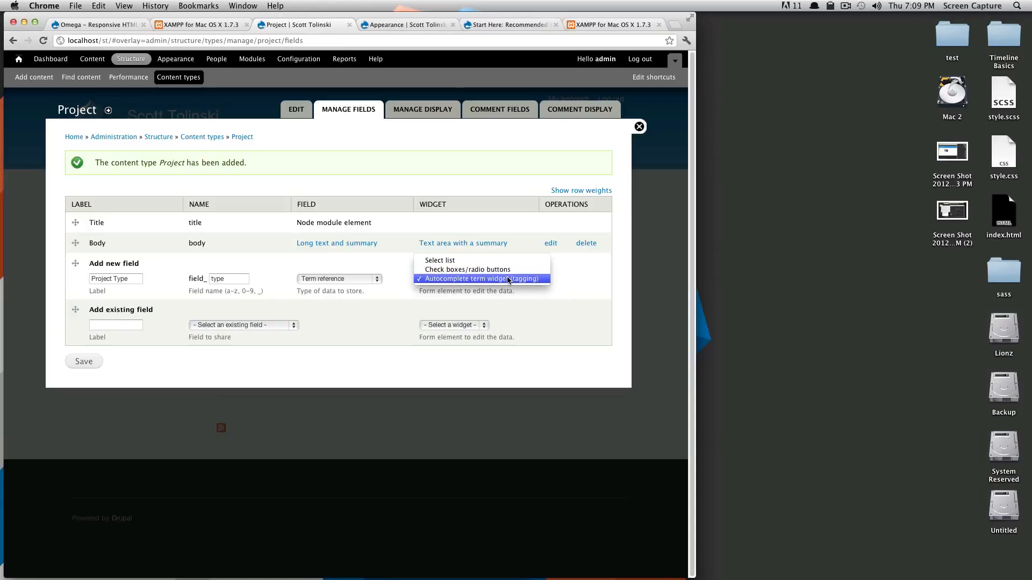
pyautogui.click(506, 280)
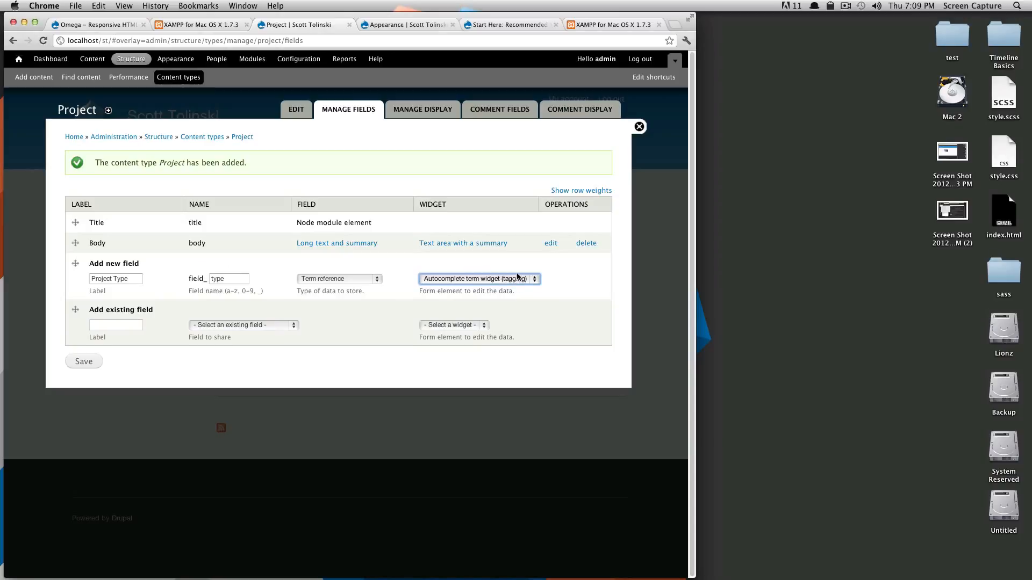
# Move the new Project Type field above Body and save the field list.
pyautogui.moveTo(73, 266); pyautogui.dragTo(72, 242)
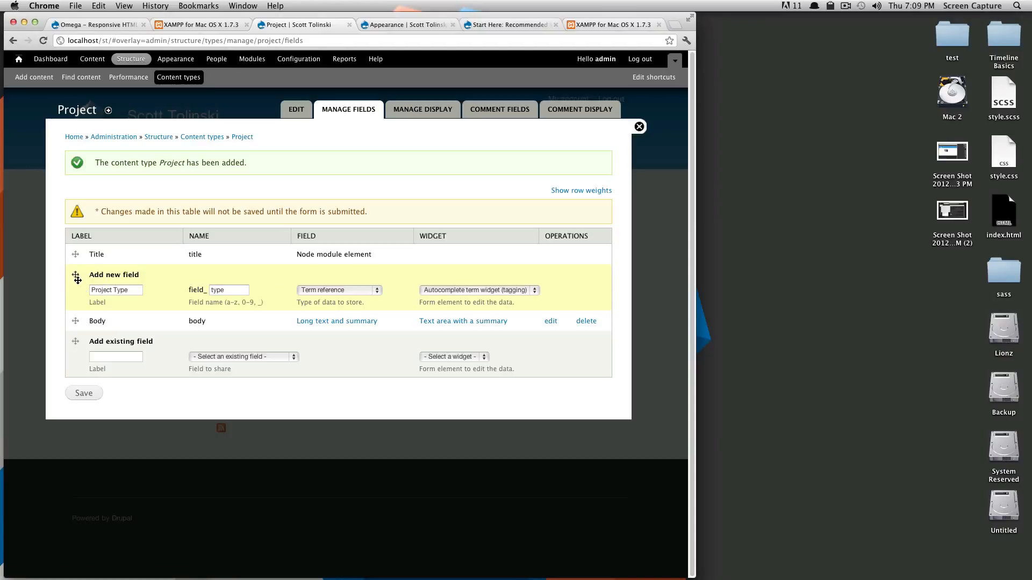
pyautogui.click(82, 391)
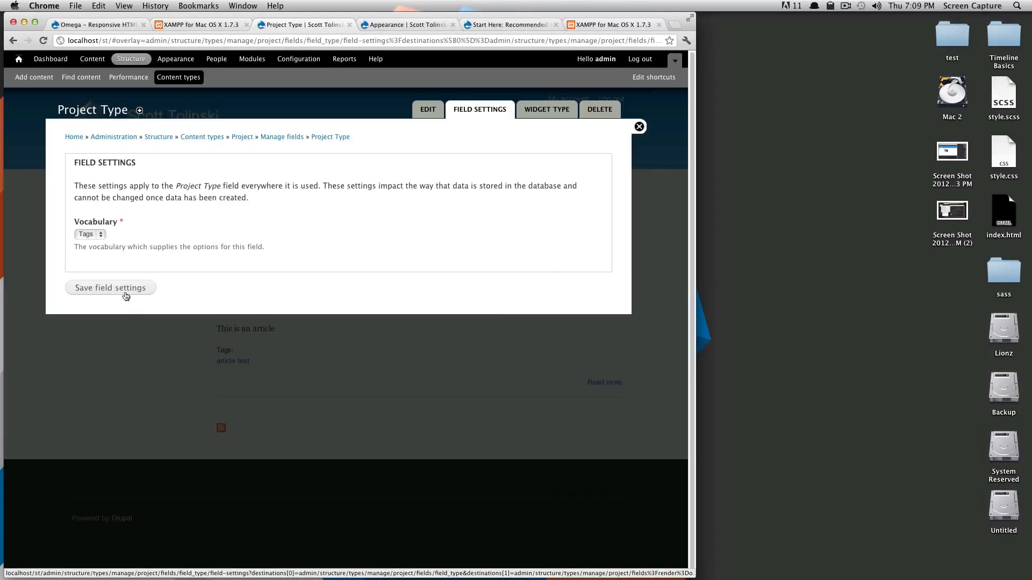
# Keep Tags as the vocabulary supplying the Project Type options and save the field settings.
pyautogui.click(102, 235)
pyautogui.click(102, 235)
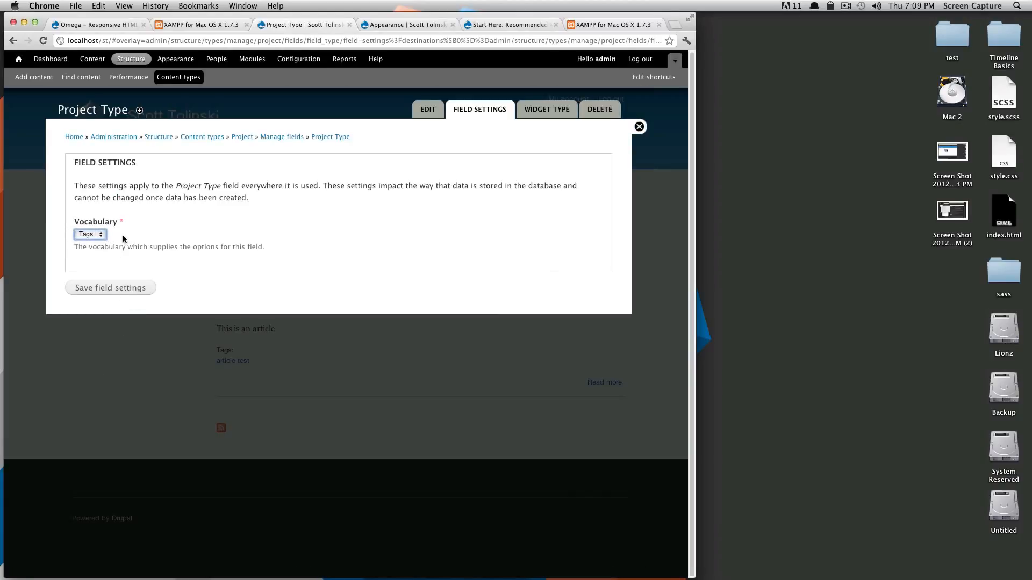
pyautogui.click(95, 235)
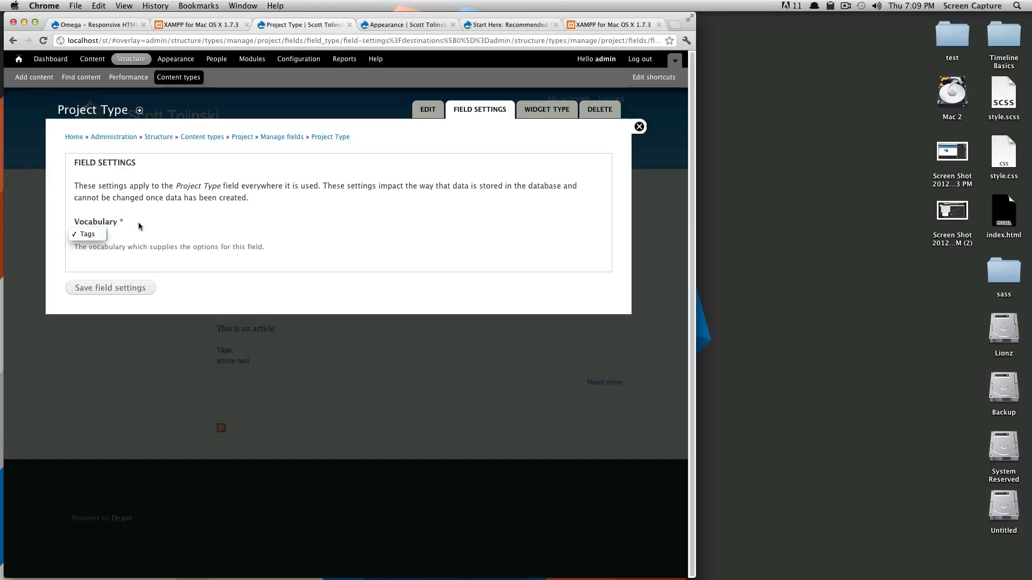
pyautogui.click(110, 260)
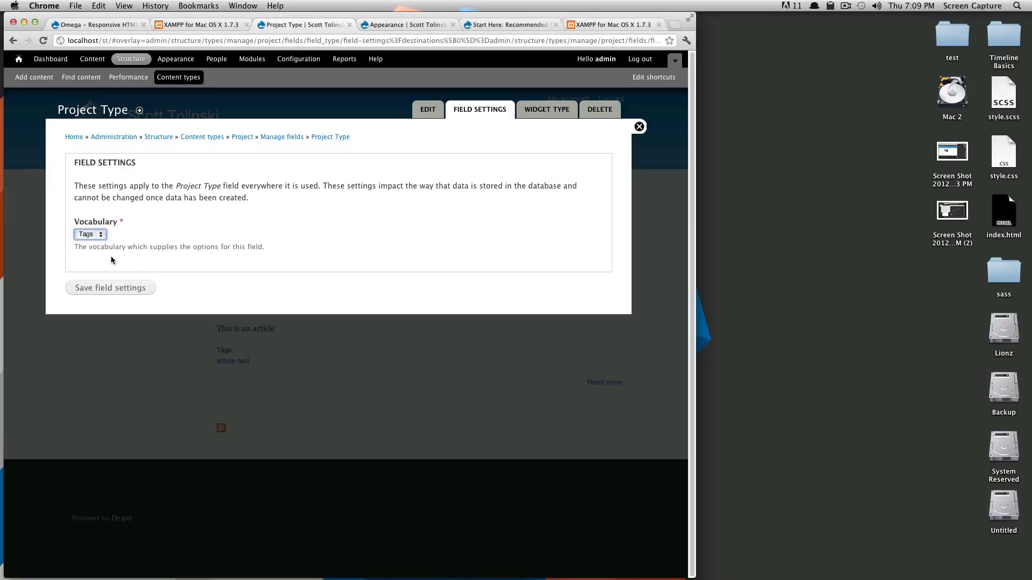
pyautogui.click(102, 288)
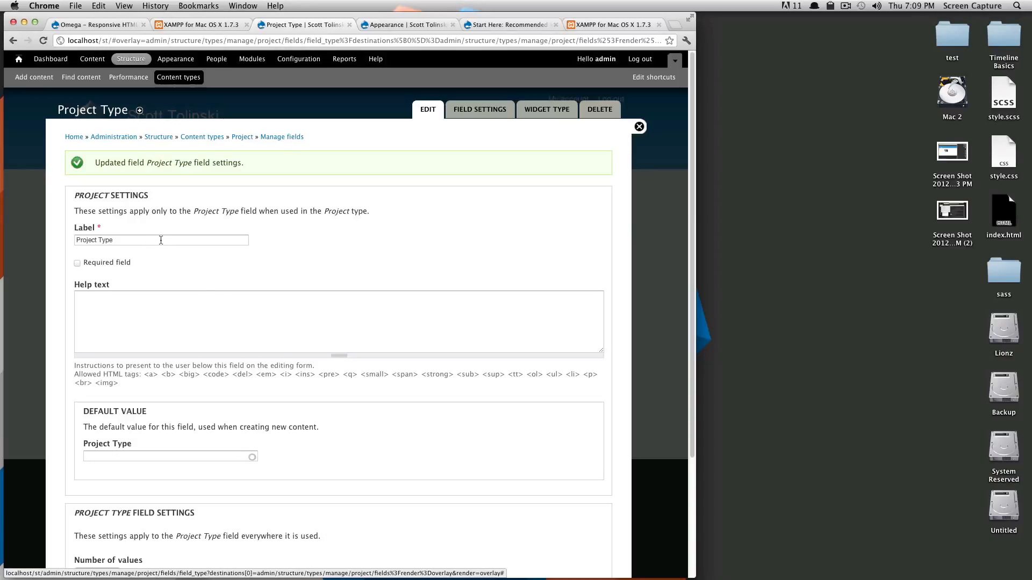
# Keep the Project Type label and leave its maximum number of values at 1.
pyautogui.scroll(-5, 161, 239)
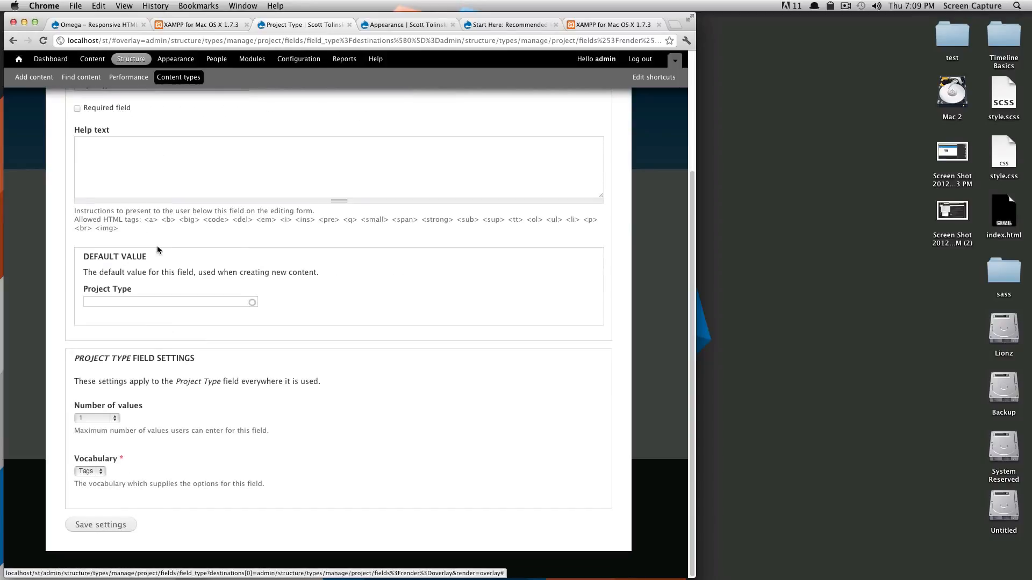
pyautogui.scroll(5, 157, 246)
pyautogui.tripleClick(152, 242)
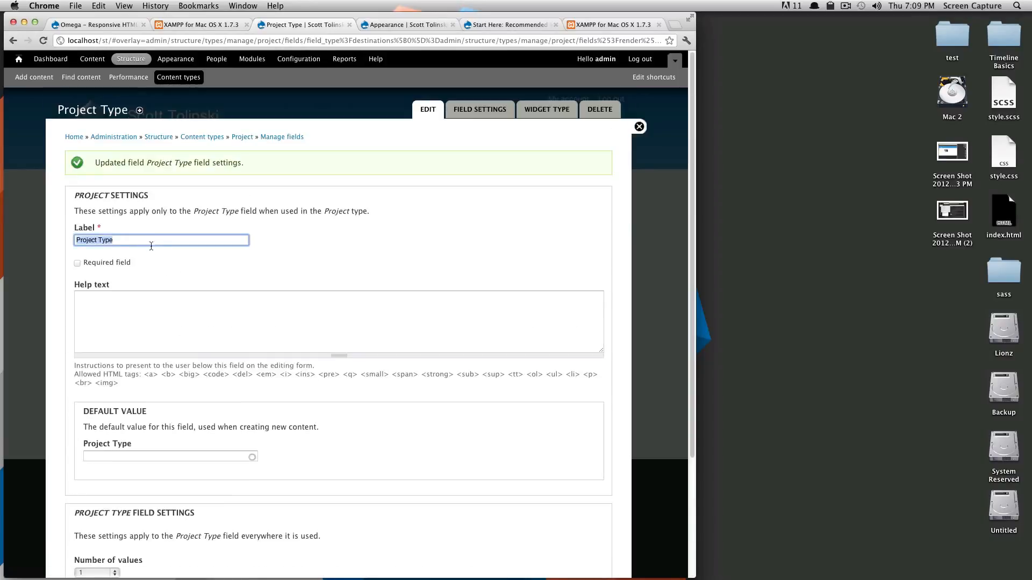
pyautogui.scroll(-3, 156, 245)
pyautogui.click(224, 211)
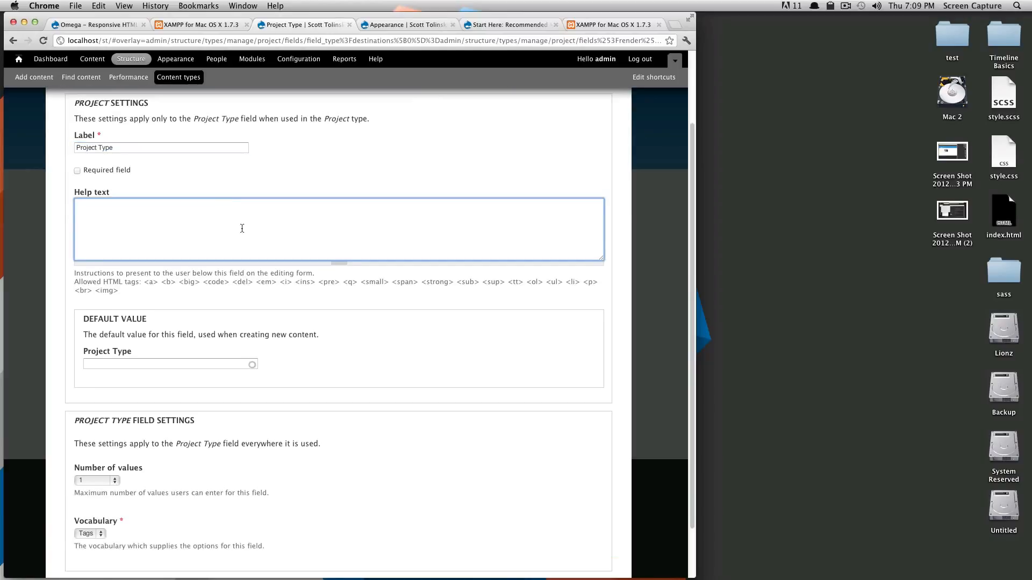
pyautogui.scroll(-3, 247, 230)
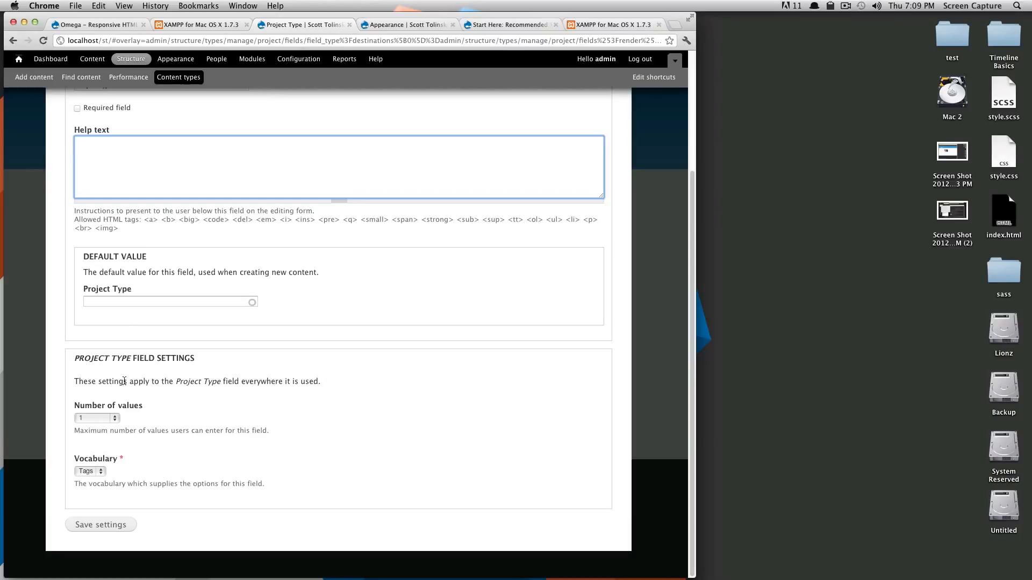
pyautogui.click(112, 419)
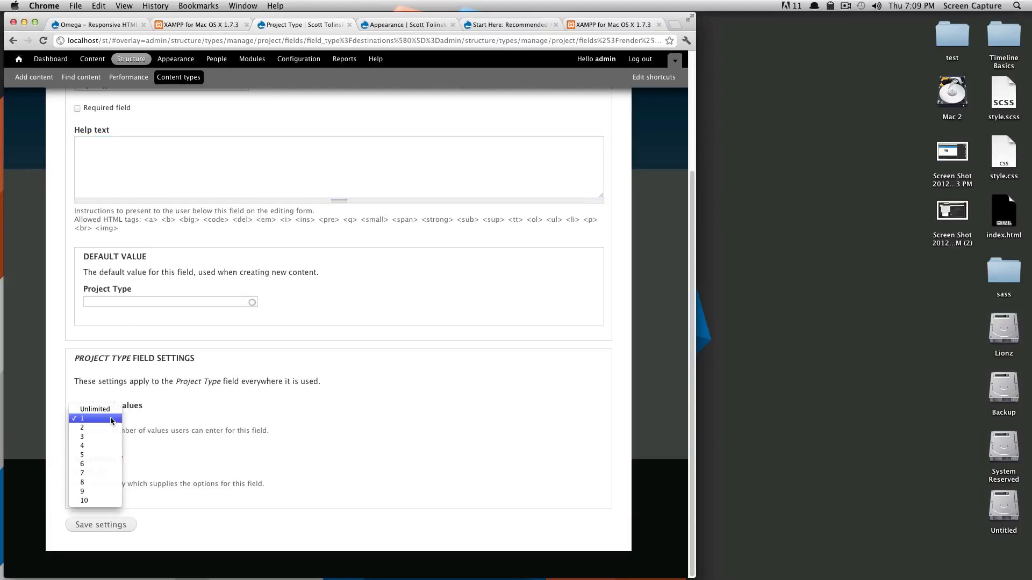
pyautogui.click(111, 419)
pyautogui.click(108, 420)
pyautogui.click(150, 421)
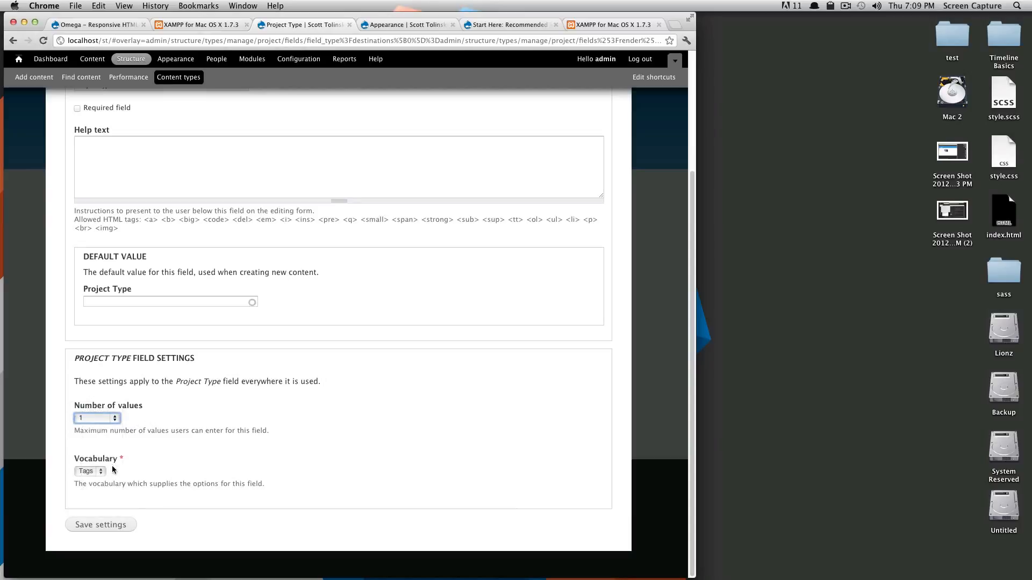
# Leave the vocabulary on Tags and save the Project Type configuration.
pyautogui.click(101, 472)
pyautogui.click(129, 468)
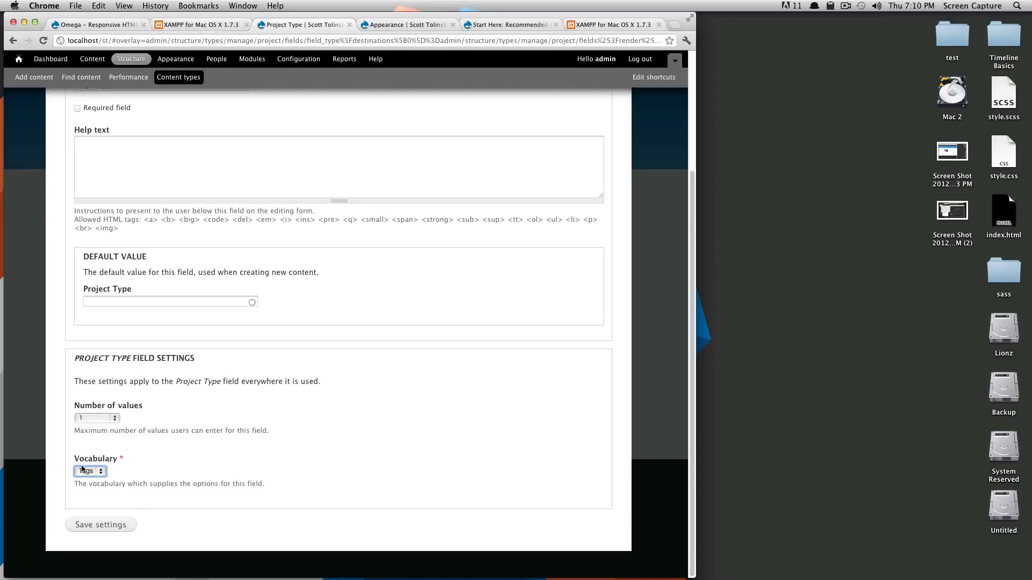
pyautogui.click(115, 529)
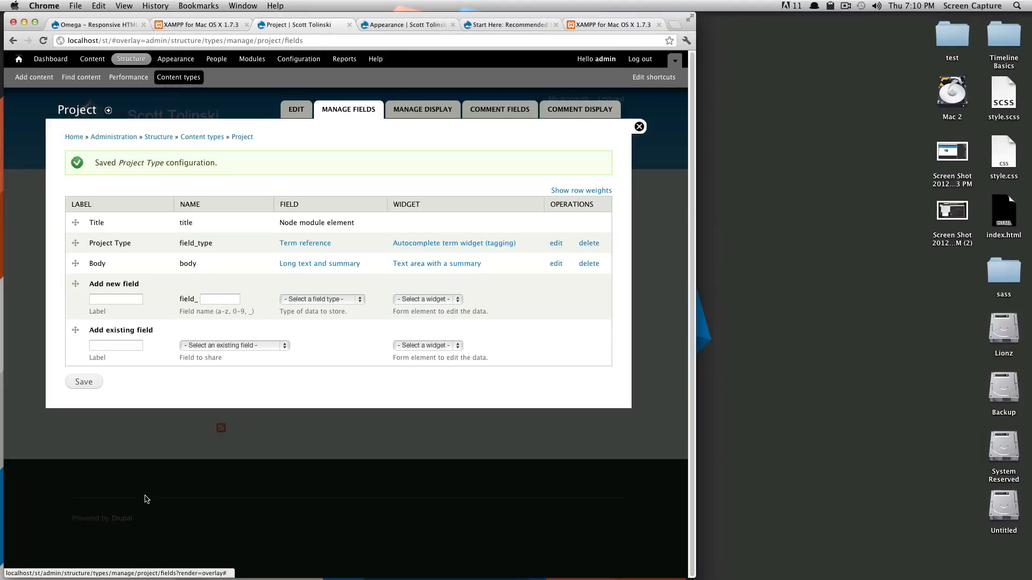
# Leave the field management and start a new Project content item titled "My First Project".
pyautogui.click(639, 126)
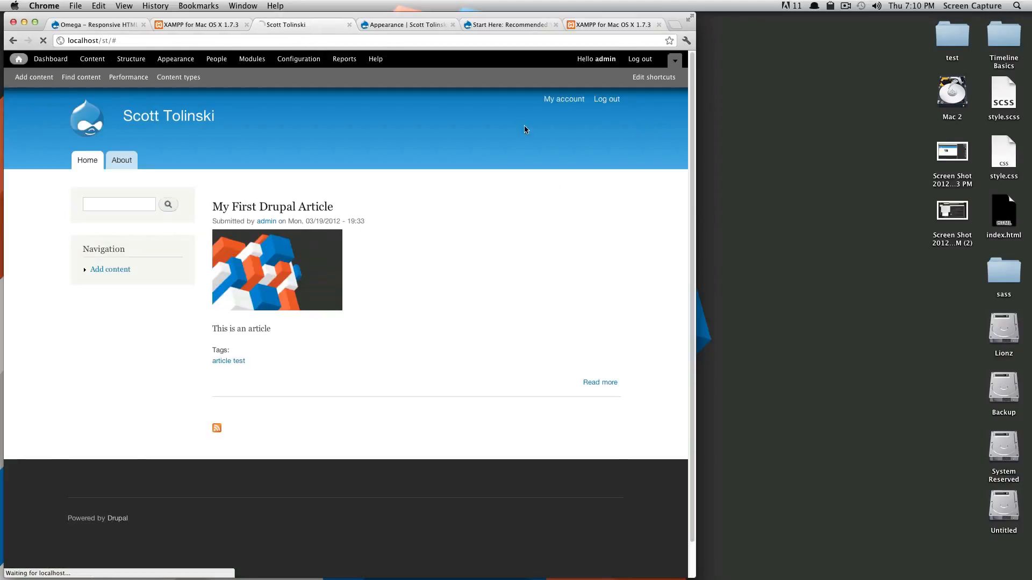
pyautogui.click(44, 78)
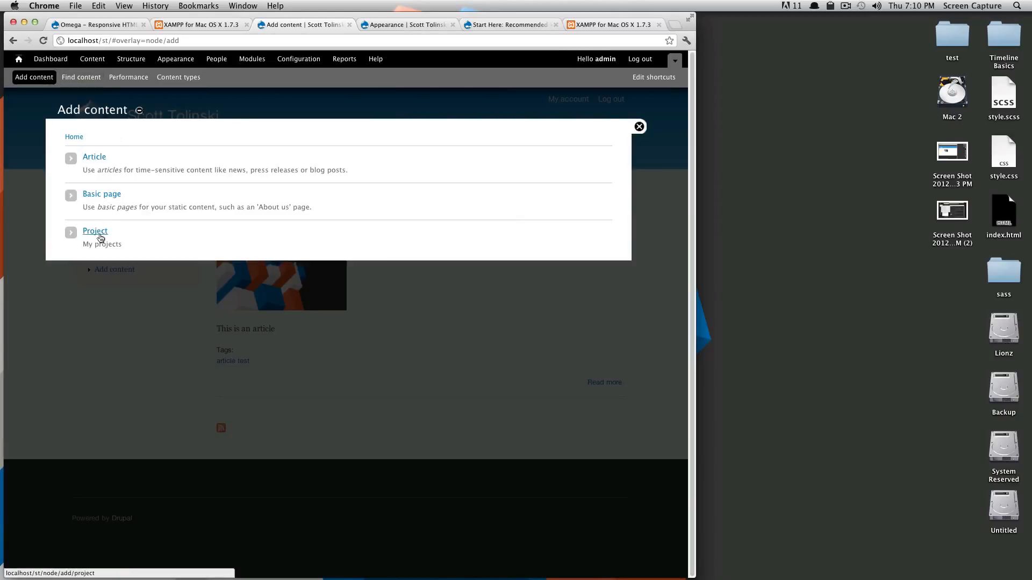
pyautogui.click(100, 237)
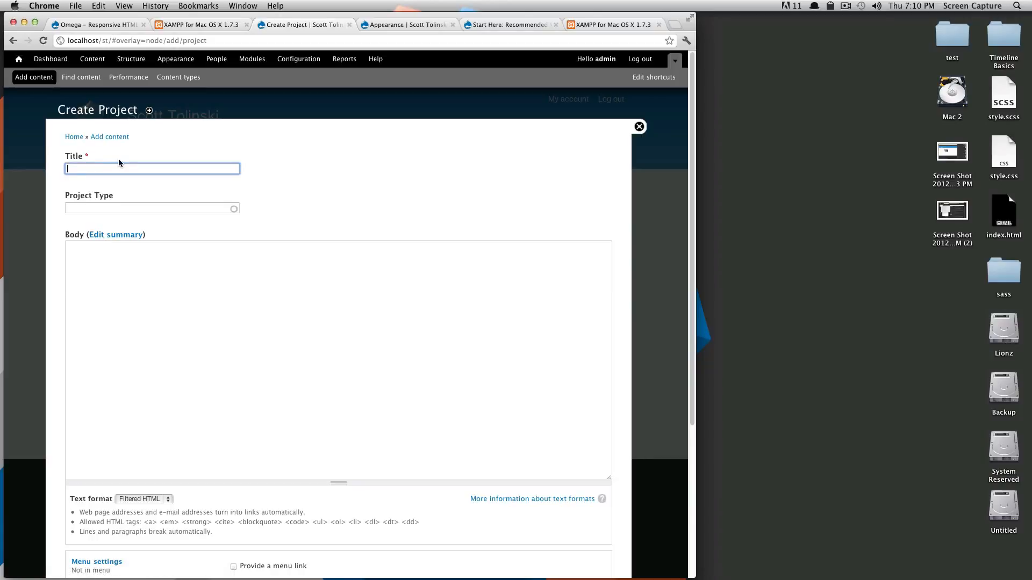
pyautogui.write('My ')
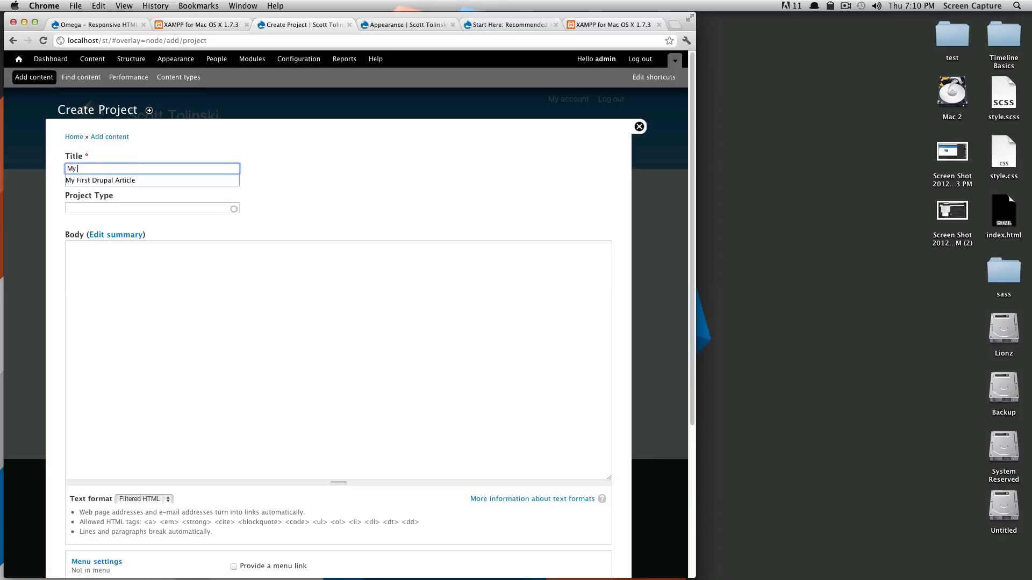
pyautogui.write('First Project')
pyautogui.press('Tab')
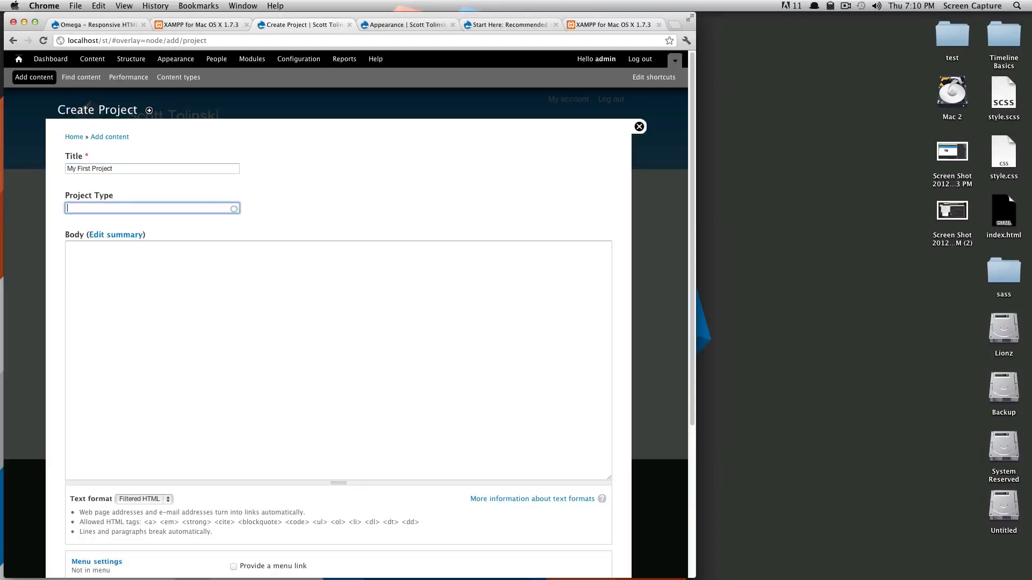
# Enter "video" as the project type and "Body Text" as the body of the new project.
pyautogui.write('video')
pyautogui.press('Tab')
pyautogui.press('Tab')
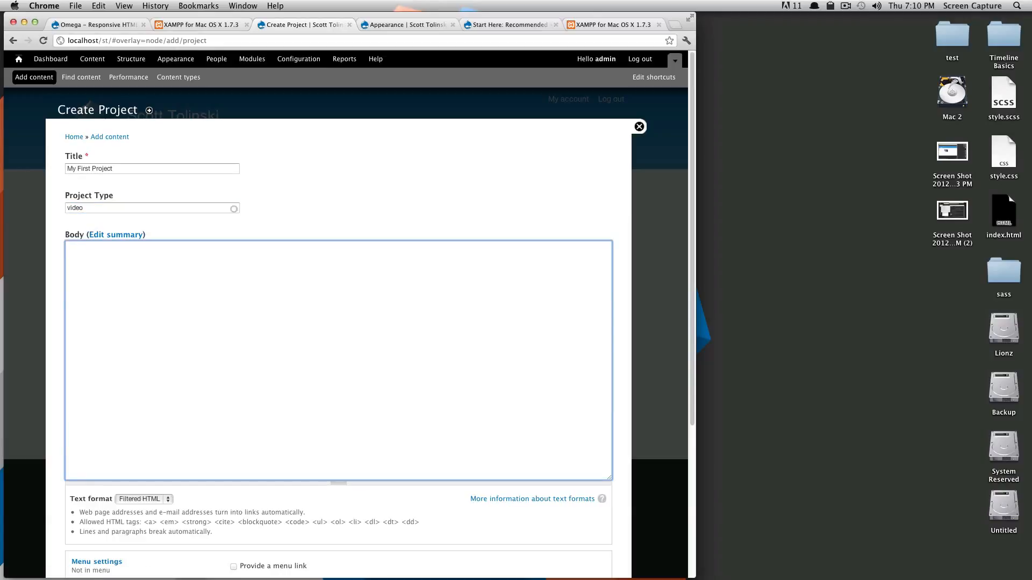
pyautogui.write('Body Textxt')
# Try providing a menu link for the project, check its possible parent items, and remove the link again.
pyautogui.scroll(-8, 143, 203)
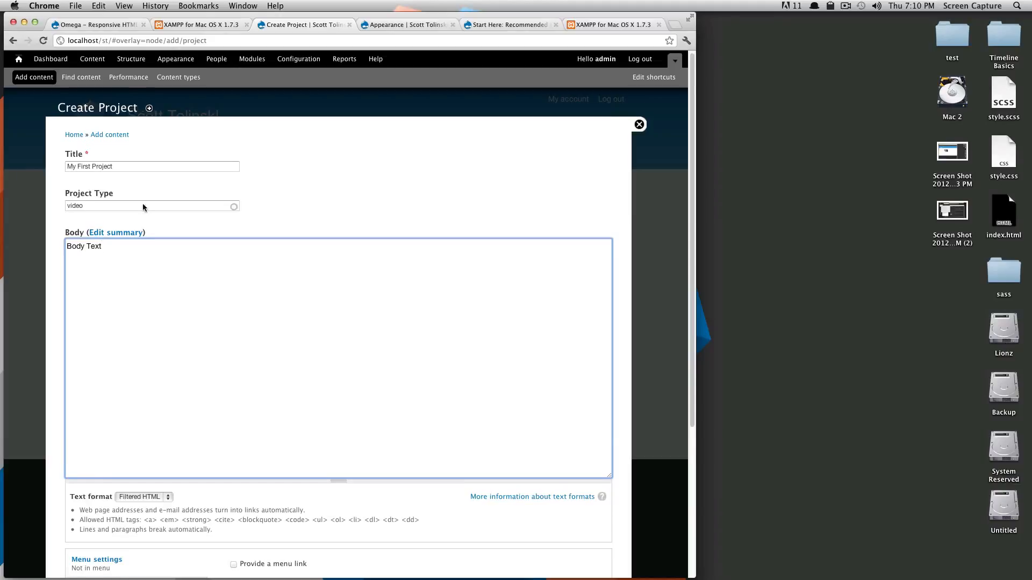
pyautogui.click(234, 354)
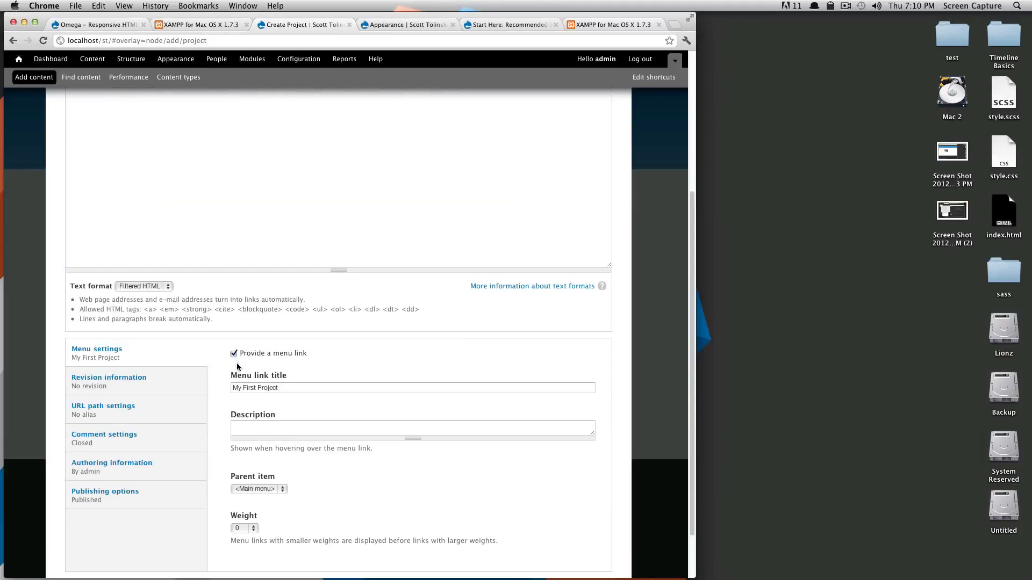
pyautogui.click(264, 489)
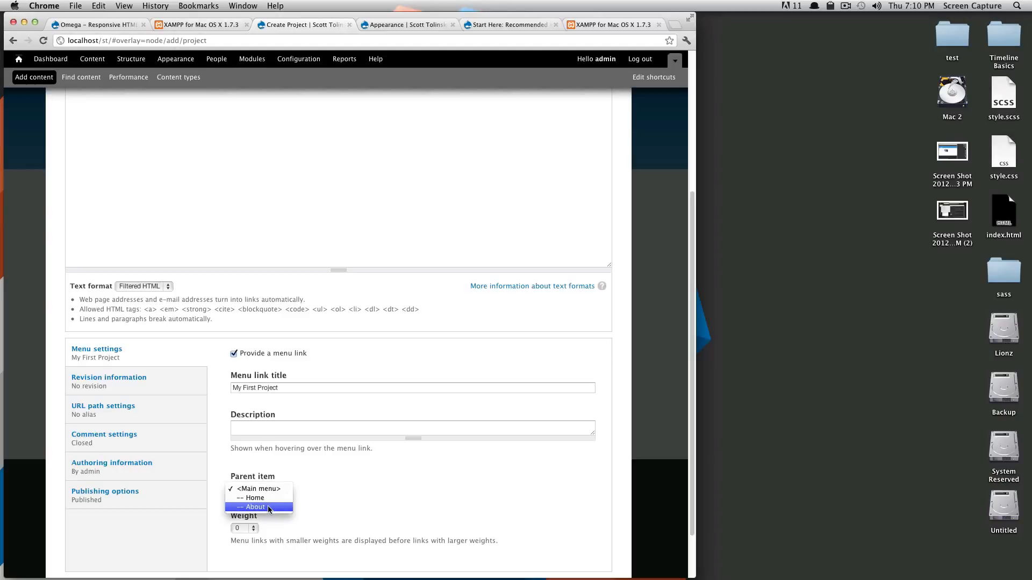
pyautogui.click(289, 476)
pyautogui.click(283, 488)
pyautogui.click(234, 354)
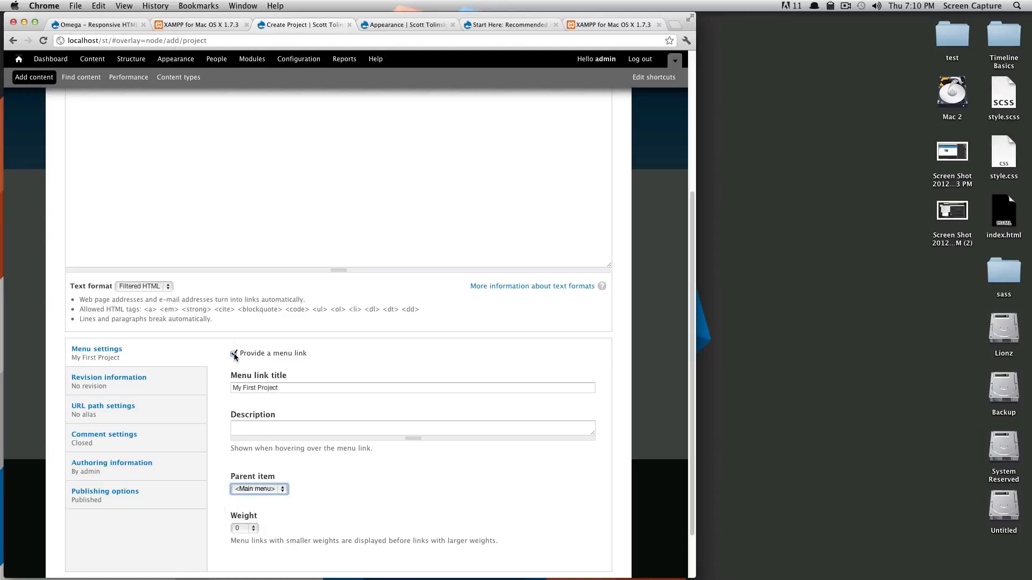
pyautogui.click(233, 353)
# Go through the project's revision, URL path, comment, authoring and publishing settings, and save the project.
pyautogui.click(152, 386)
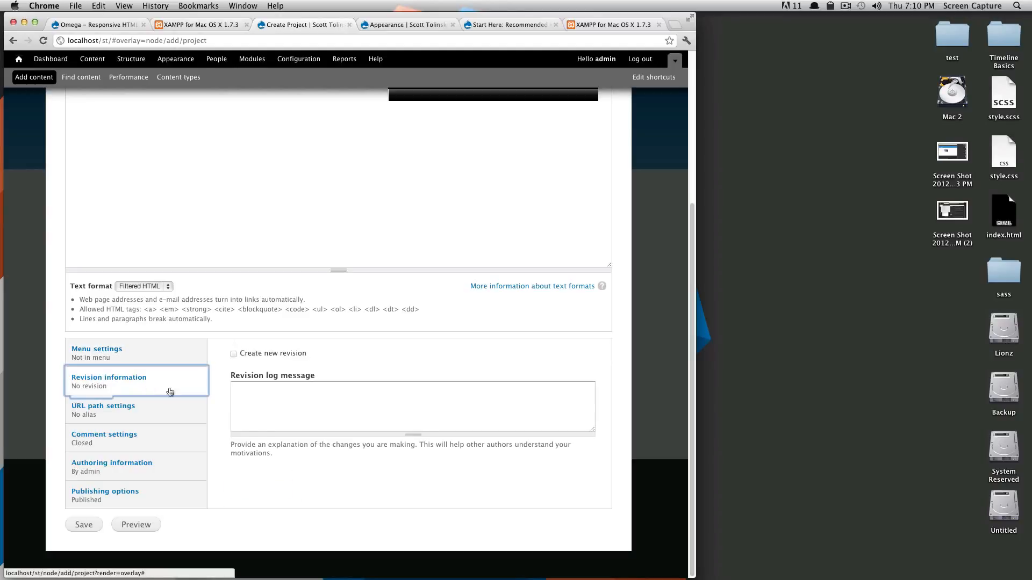
pyautogui.click(188, 413)
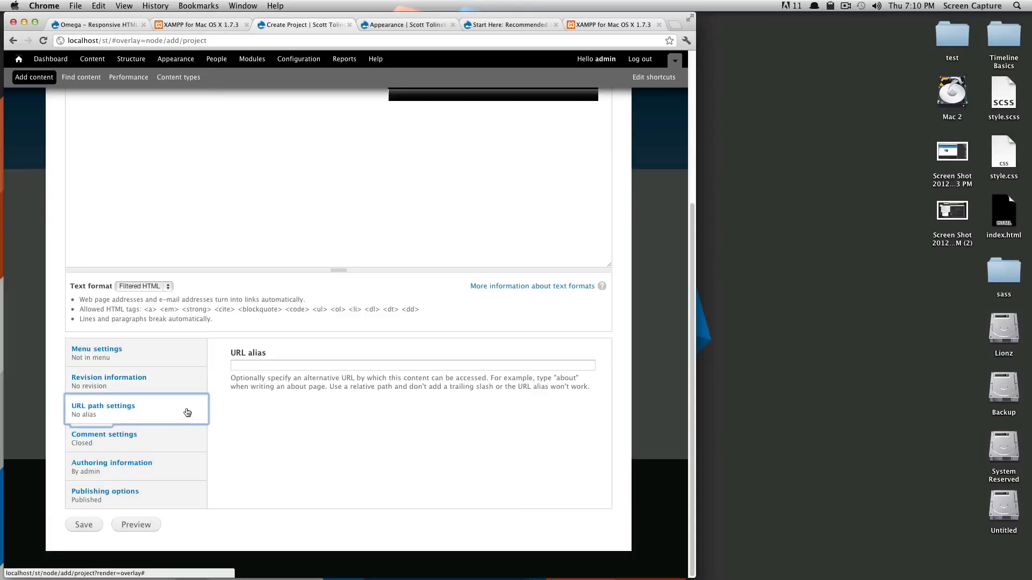
pyautogui.click(180, 446)
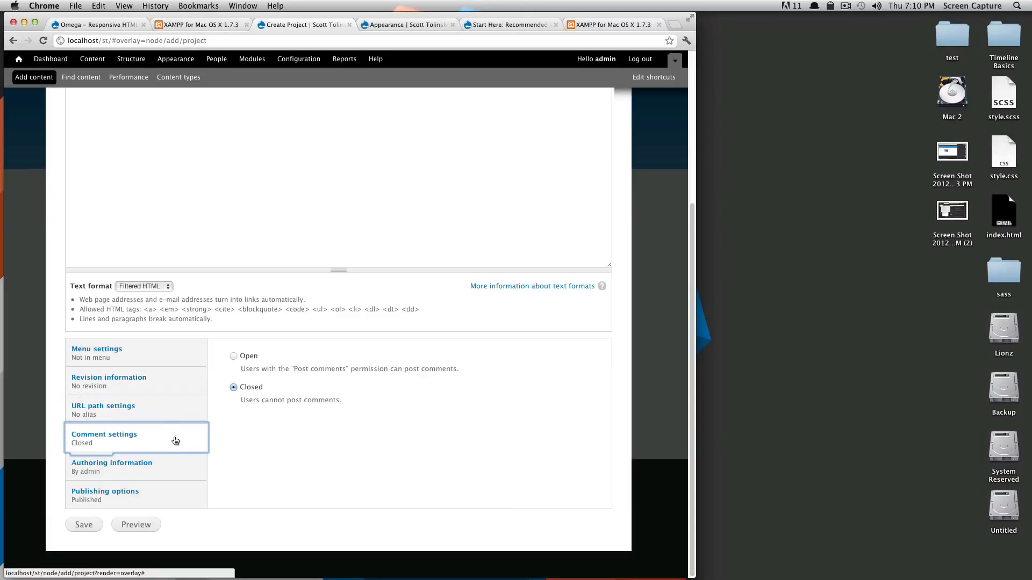
pyautogui.click(187, 474)
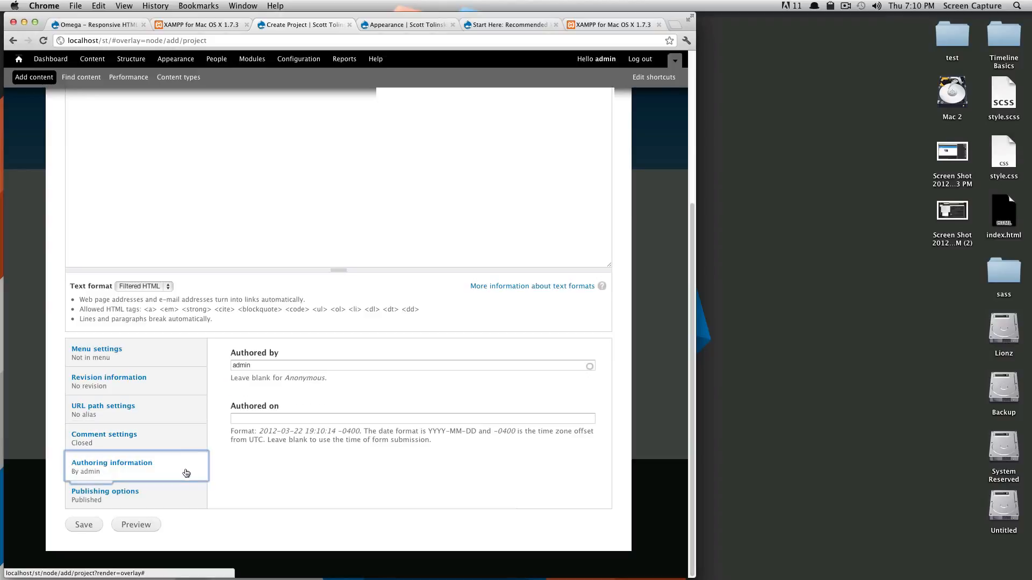
pyautogui.click(175, 501)
pyautogui.click(82, 526)
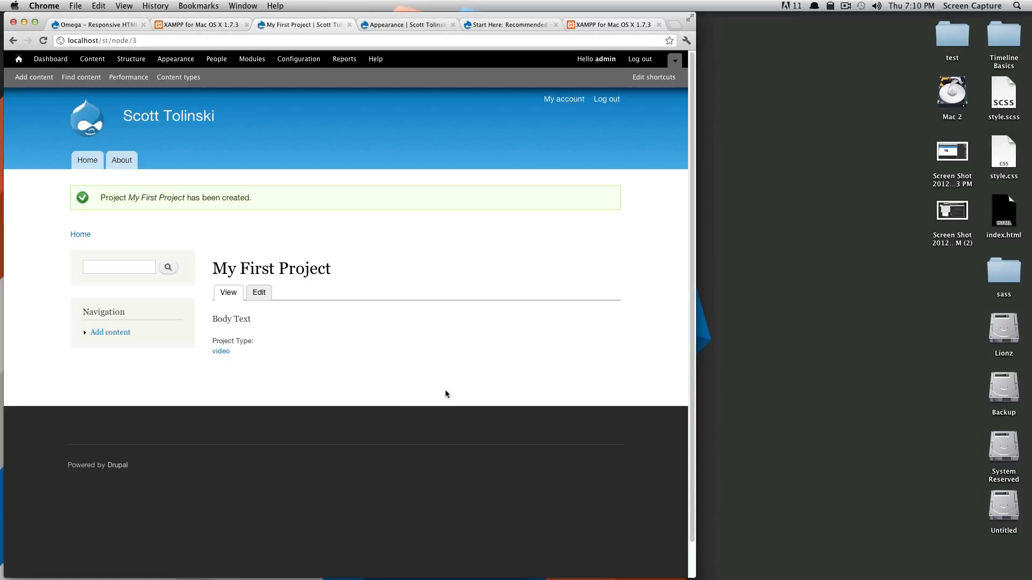
pyautogui.doubleClick(248, 341)
pyautogui.doubleClick(220, 318)
pyautogui.moveTo(219, 342); pyautogui.dragTo(266, 346)
pyautogui.click(241, 352)
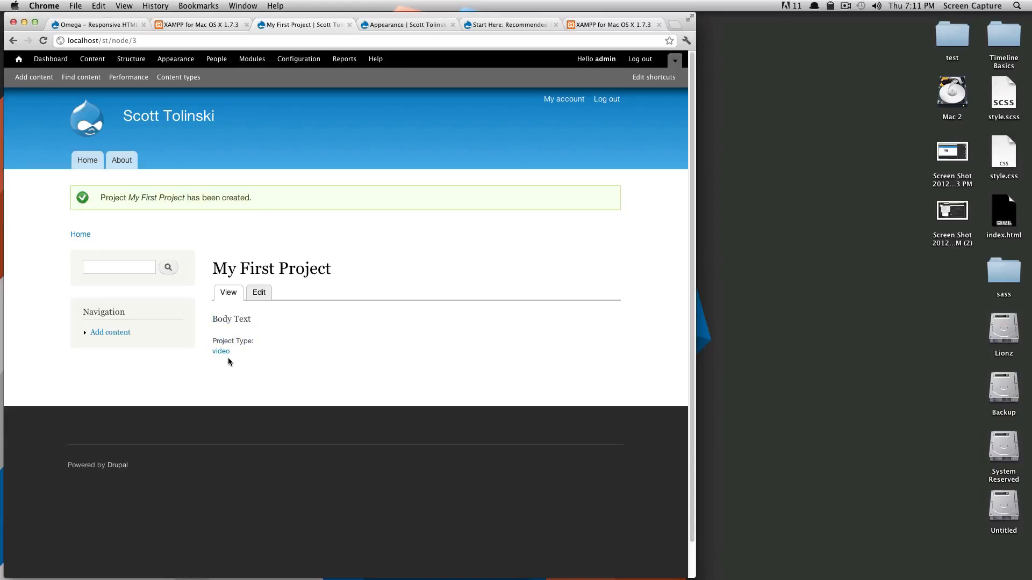